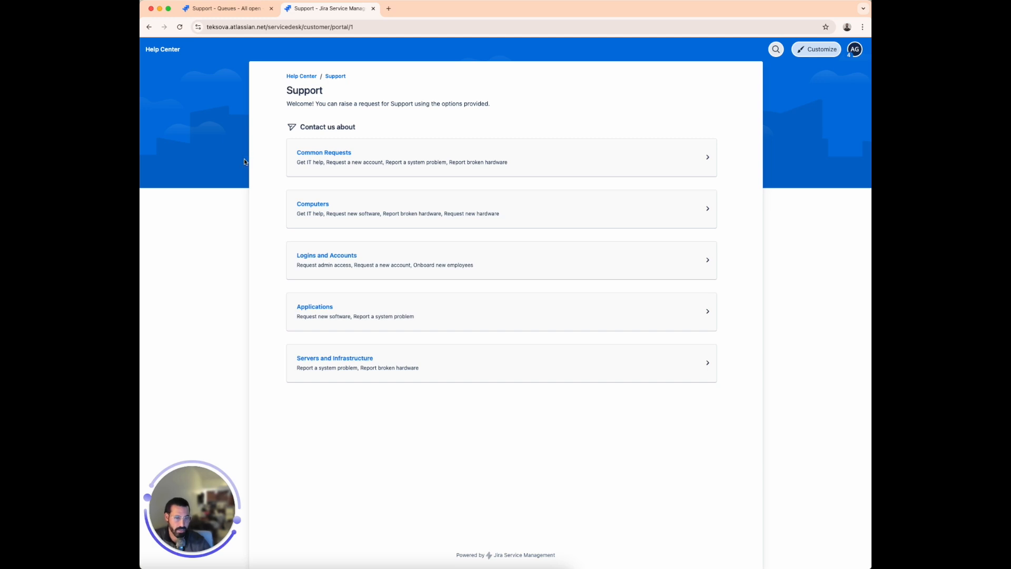
# - Open the new hardware request under Computers in the support portal, choose Laptop as the device and view the laptop choices
pyautogui.click(333, 216)
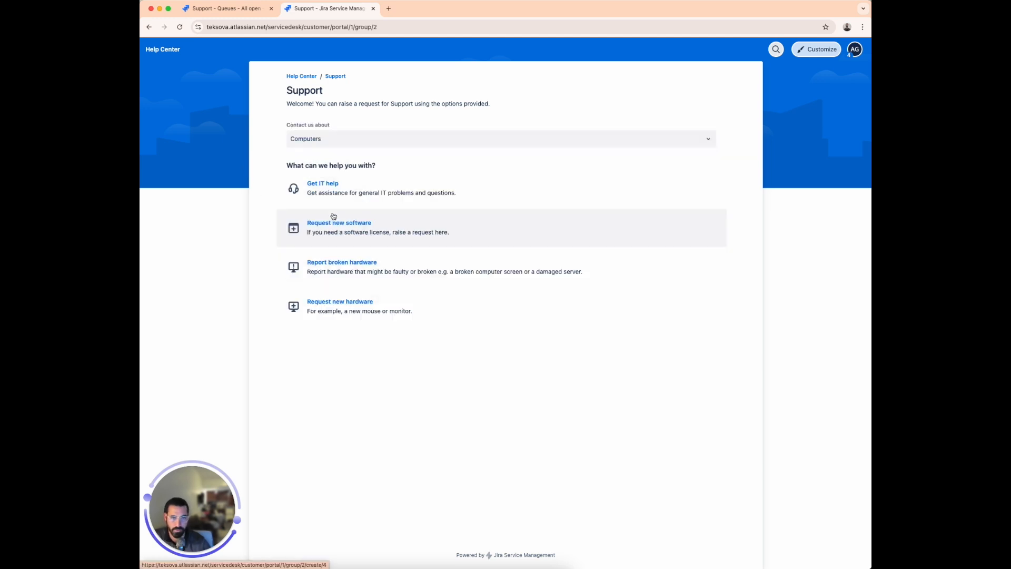
pyautogui.click(357, 301)
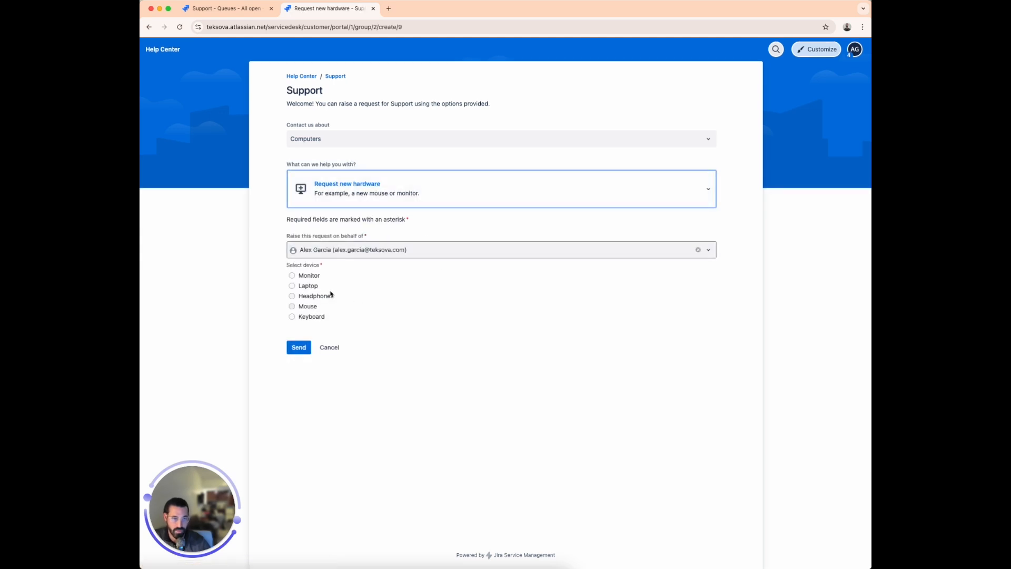
pyautogui.click(312, 288)
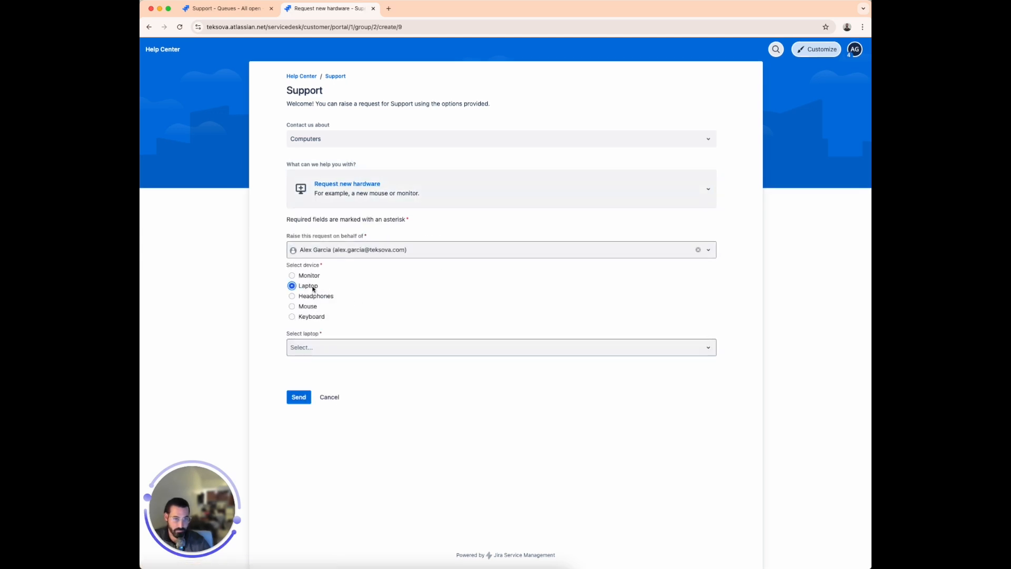
pyautogui.click(330, 350)
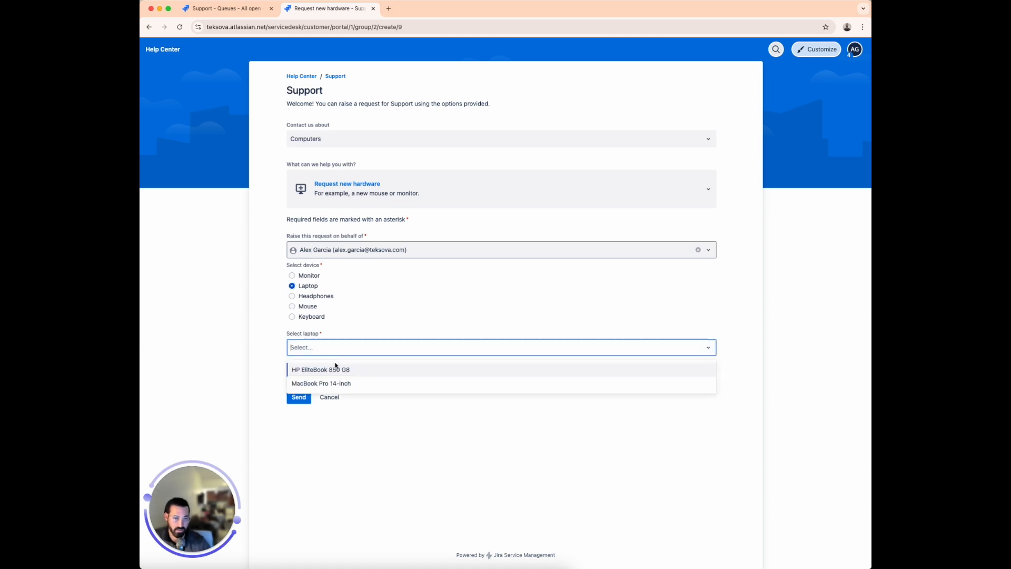
pyautogui.click(277, 338)
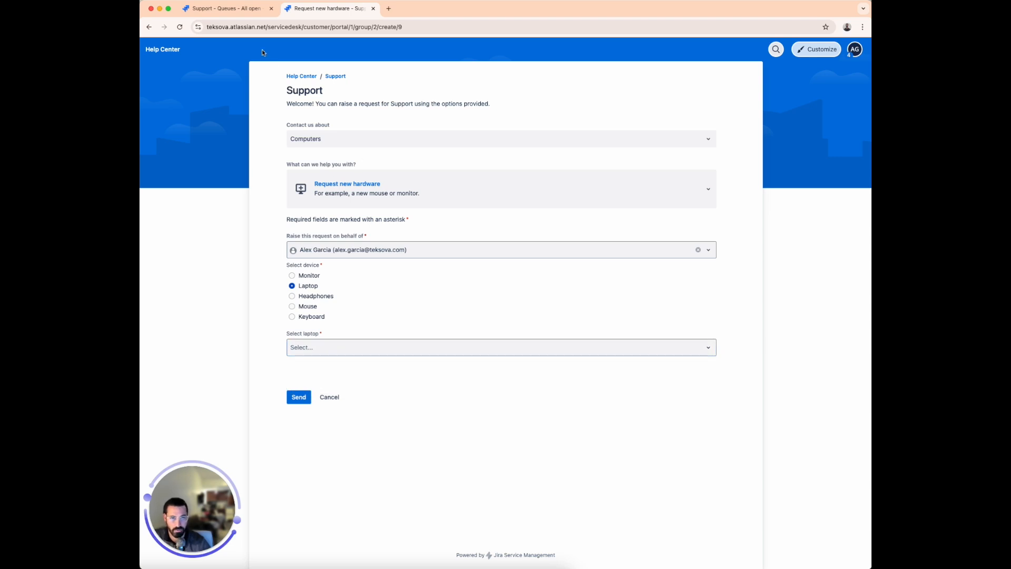
# - Switch to the Jira project, open the IT Asset Management schema in Assets and collapse the Servers branch
pyautogui.click(246, 11)
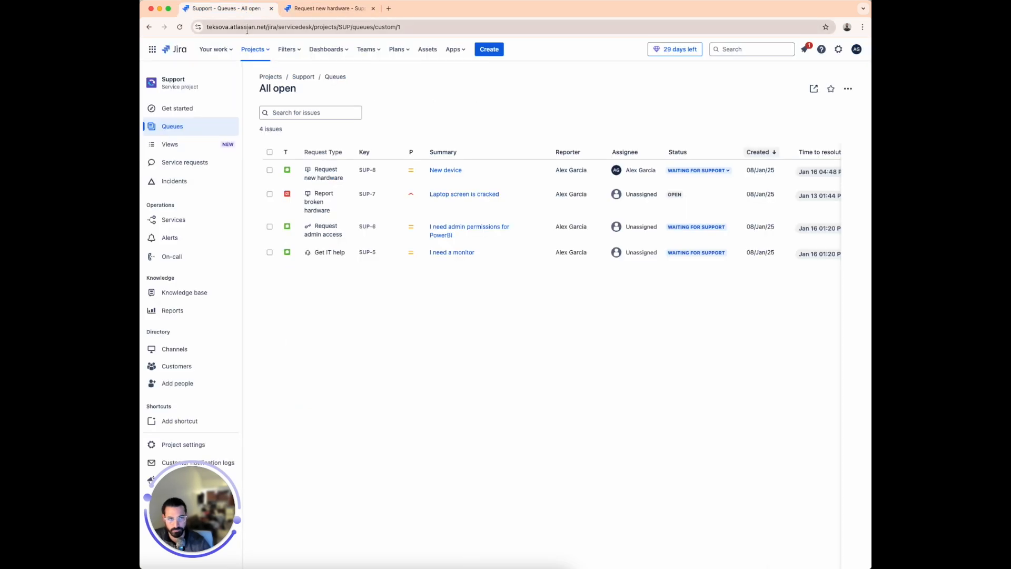
pyautogui.click(428, 50)
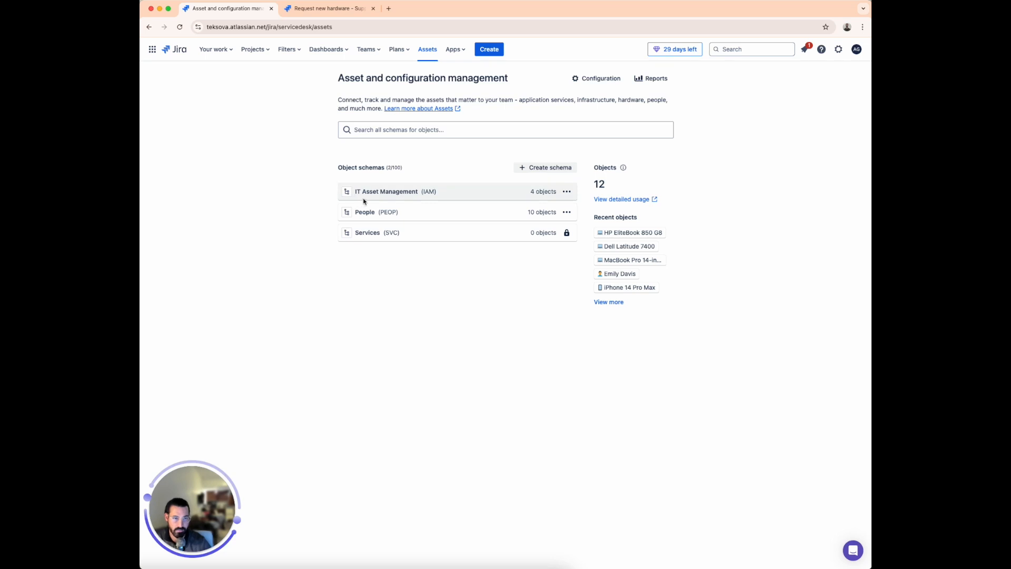
pyautogui.click(392, 193)
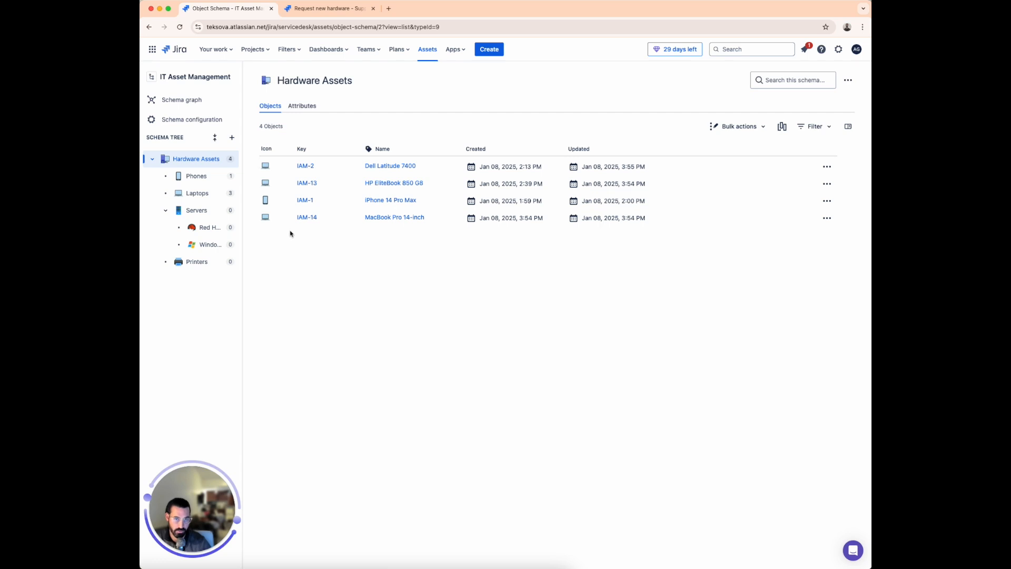
pyautogui.click(165, 210)
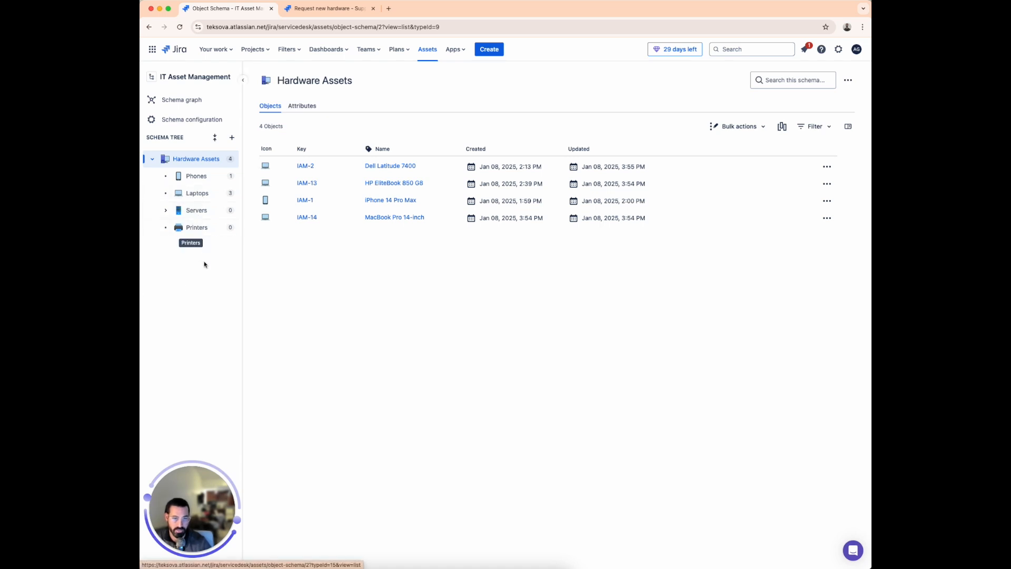
# - Check the laptop field in the hardware request form, and examine the Dell Latitude 7400's record among the Laptops objects
pyautogui.click(343, 6)
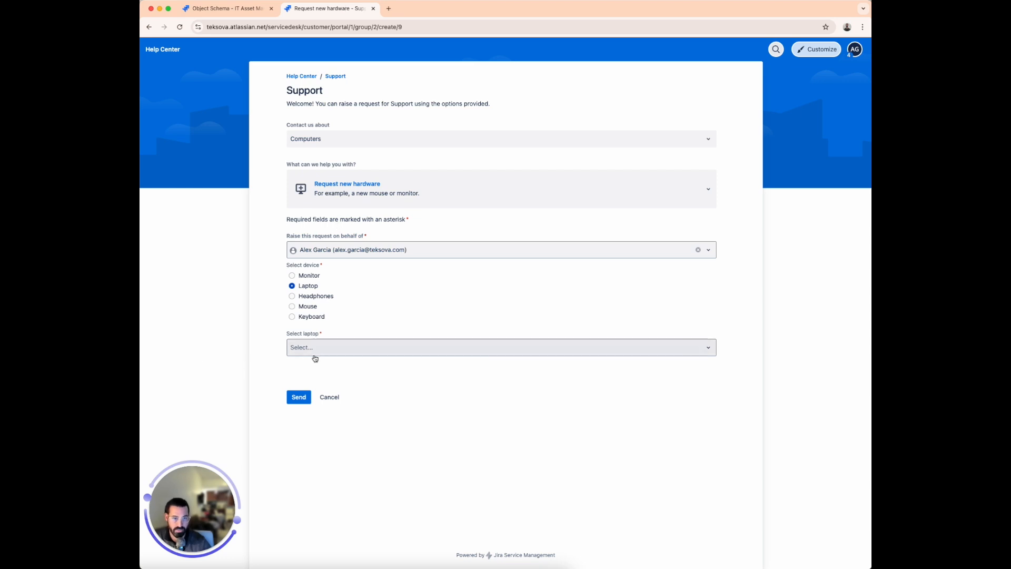
pyautogui.click(242, 10)
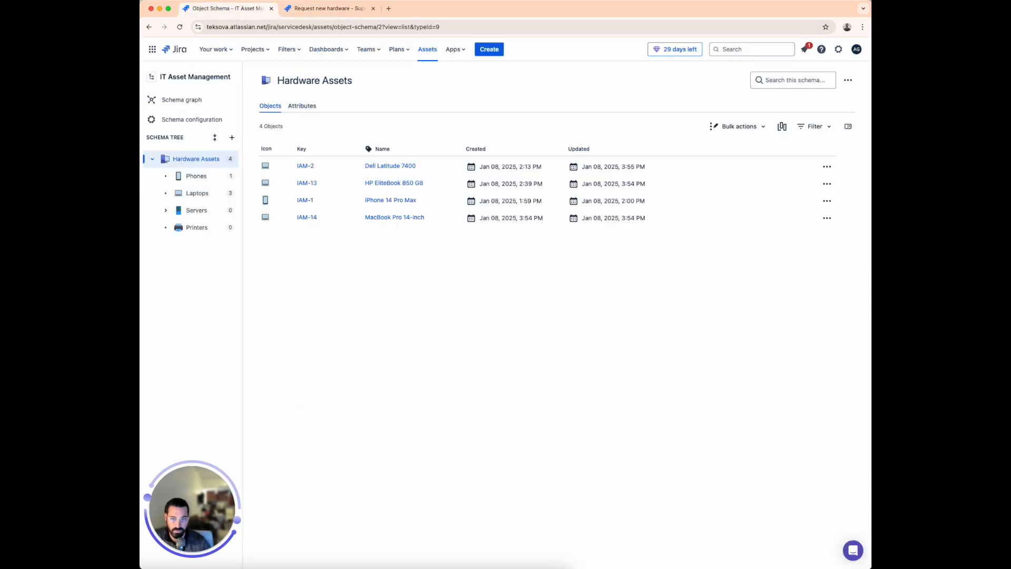
pyautogui.click(189, 195)
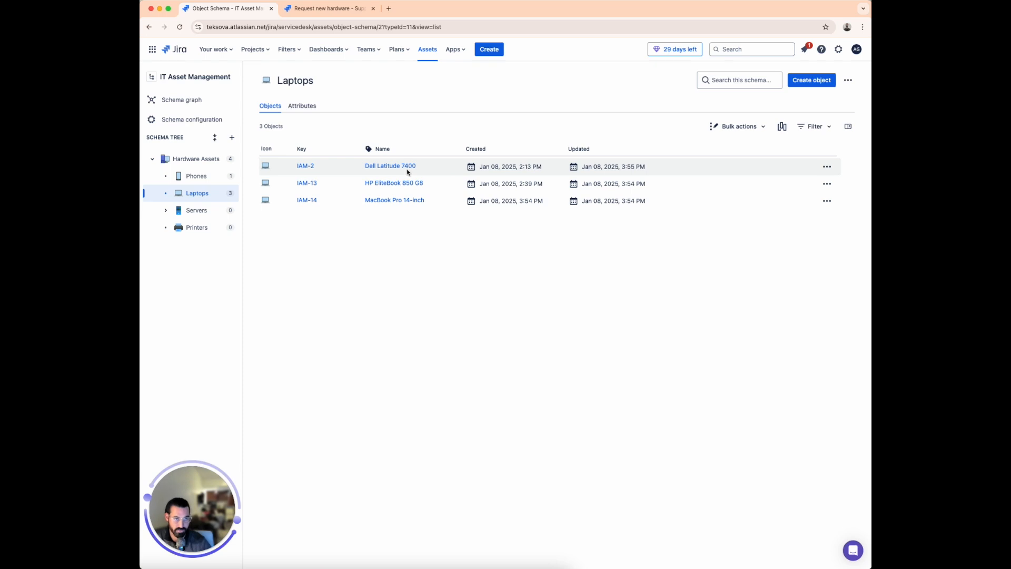
pyautogui.click(306, 167)
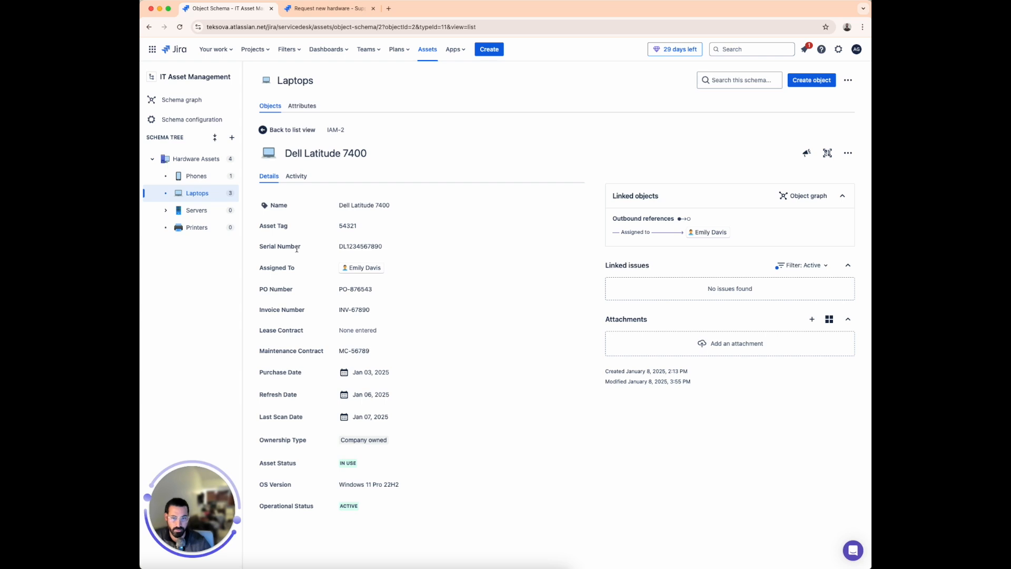
pyautogui.scroll(-1, 284, 320)
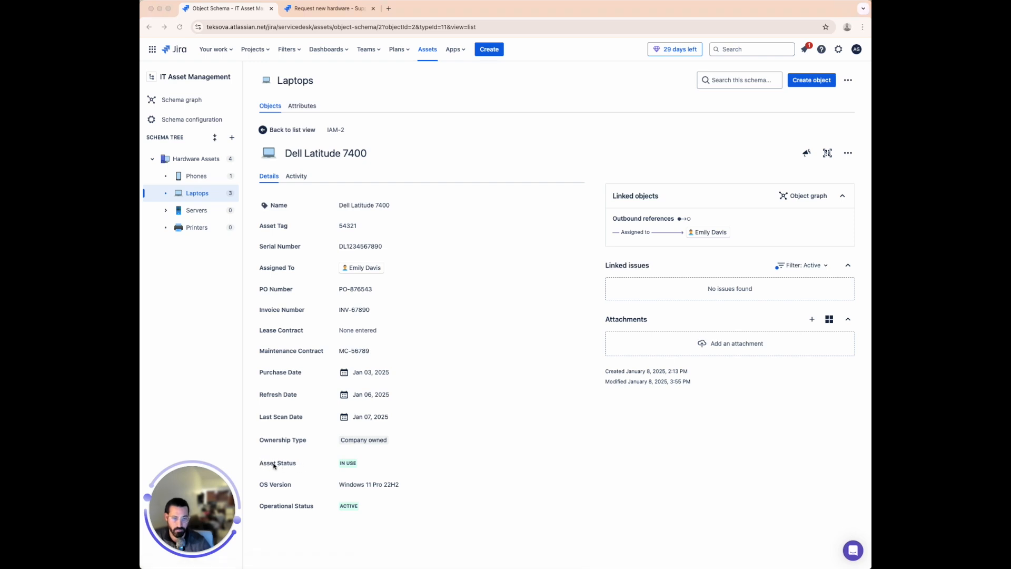
pyautogui.scroll(1, 288, 465)
pyautogui.scroll(-1, 288, 465)
pyautogui.click(266, 131)
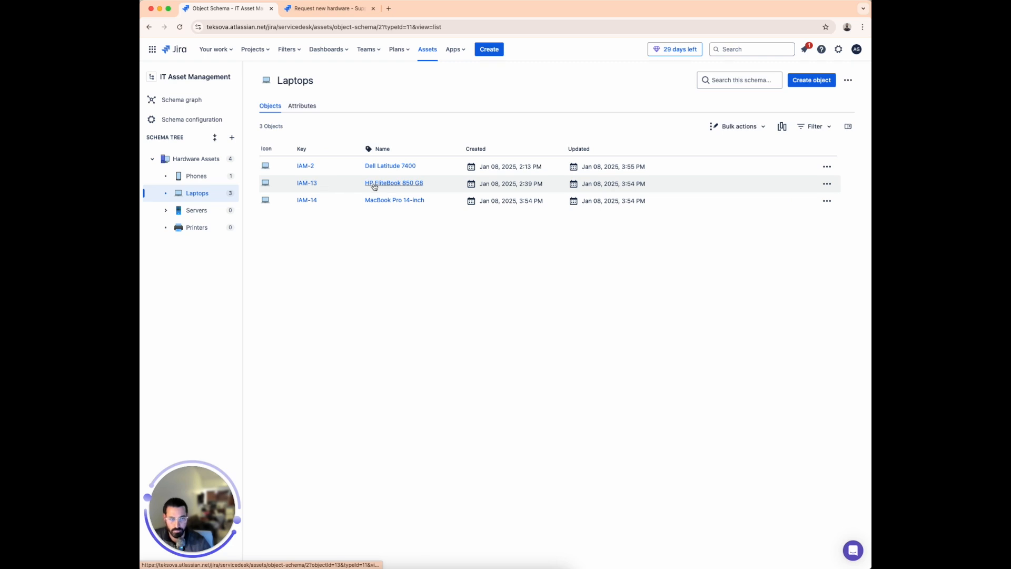
# - Examine the HP EliteBook 850 G8 and MacBook Pro 14-inch records, and return to the laptop choices in the hardware request form
pyautogui.click(314, 184)
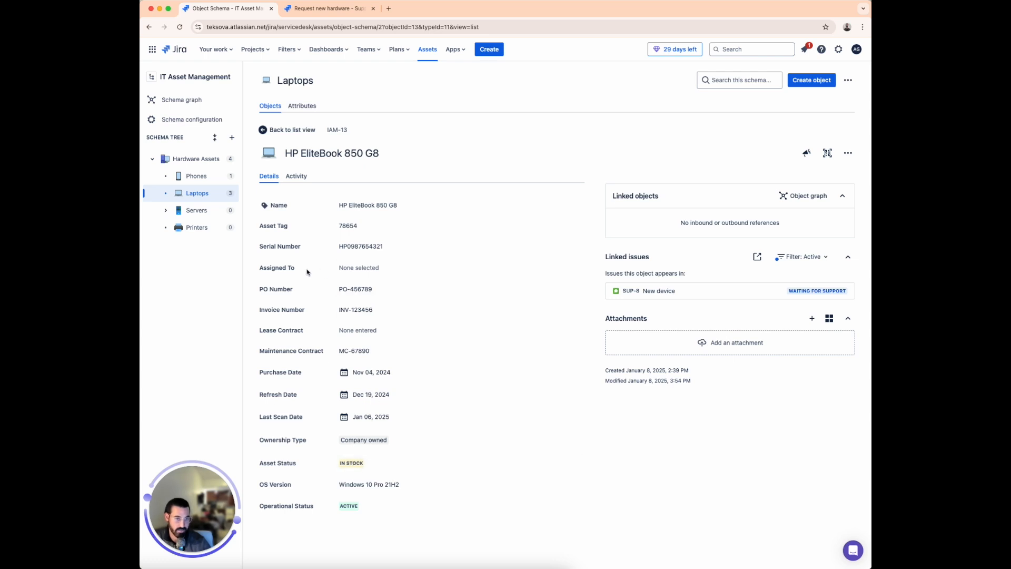
pyautogui.click(265, 131)
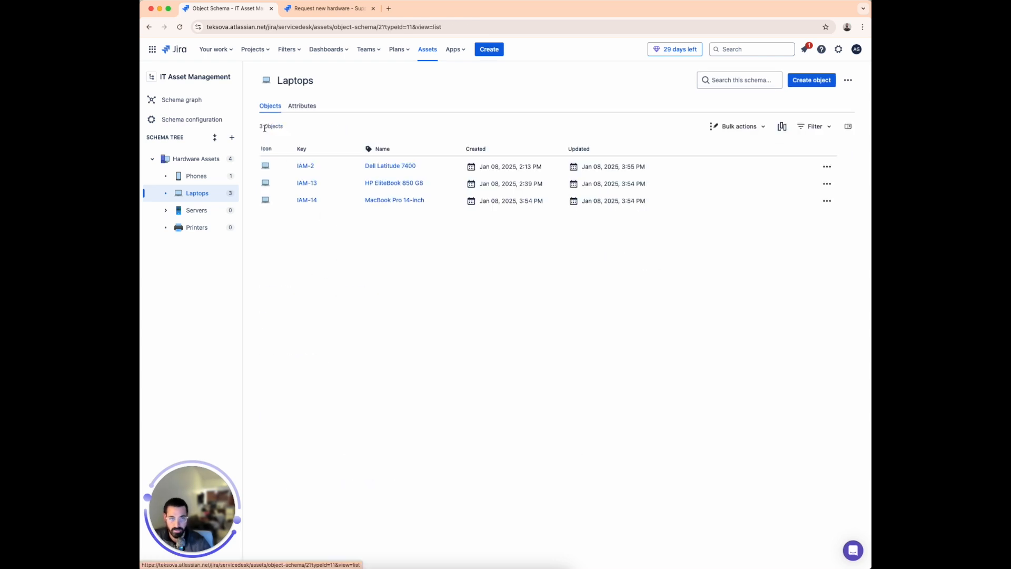
pyautogui.click(307, 202)
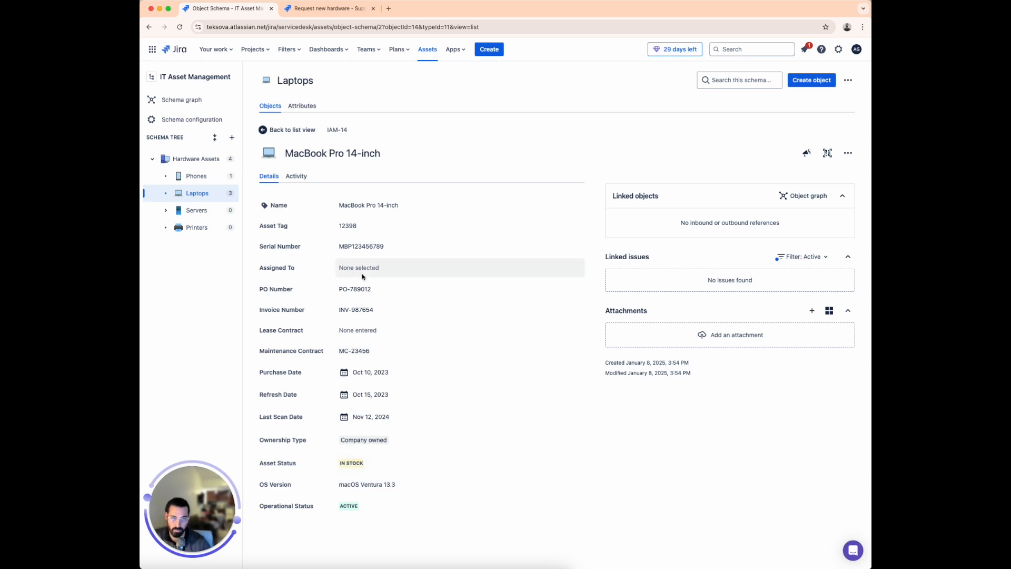
pyautogui.click(263, 131)
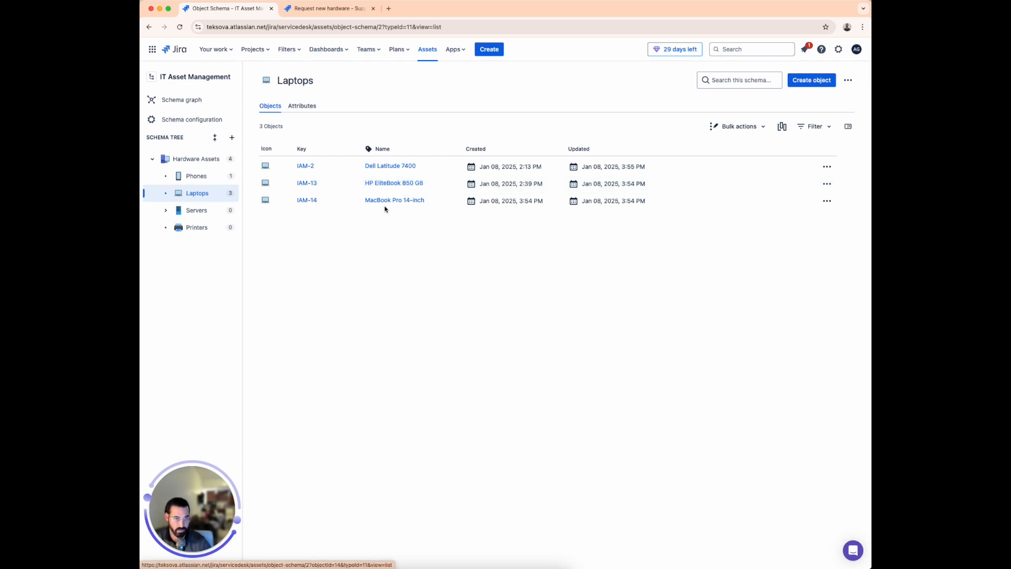
pyautogui.click(343, 9)
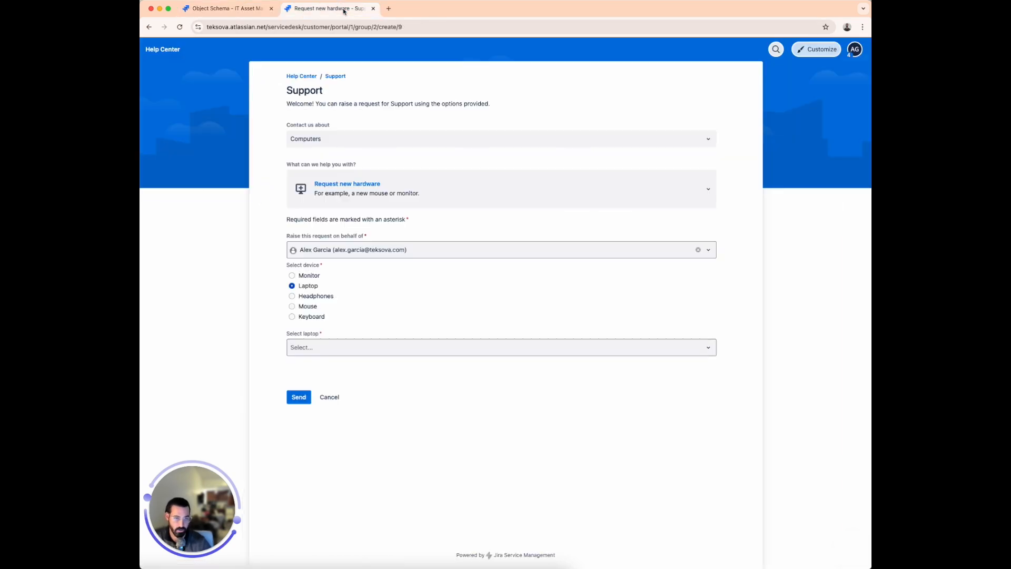
pyautogui.click(366, 348)
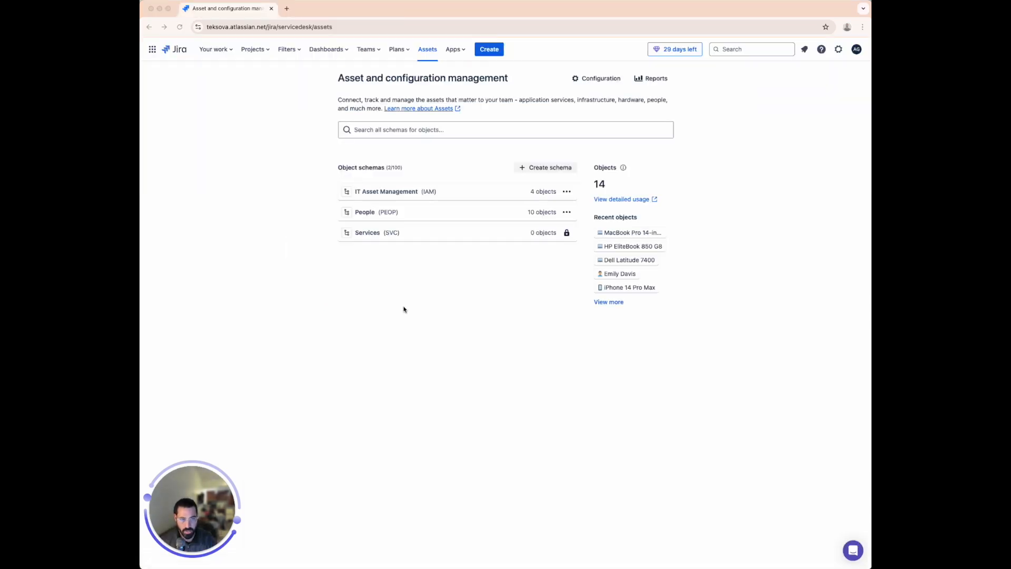
# - Open the Laptops objects in the IT Asset Management schema, compare the list and detail views, and examine each laptop's record
pyautogui.click(417, 193)
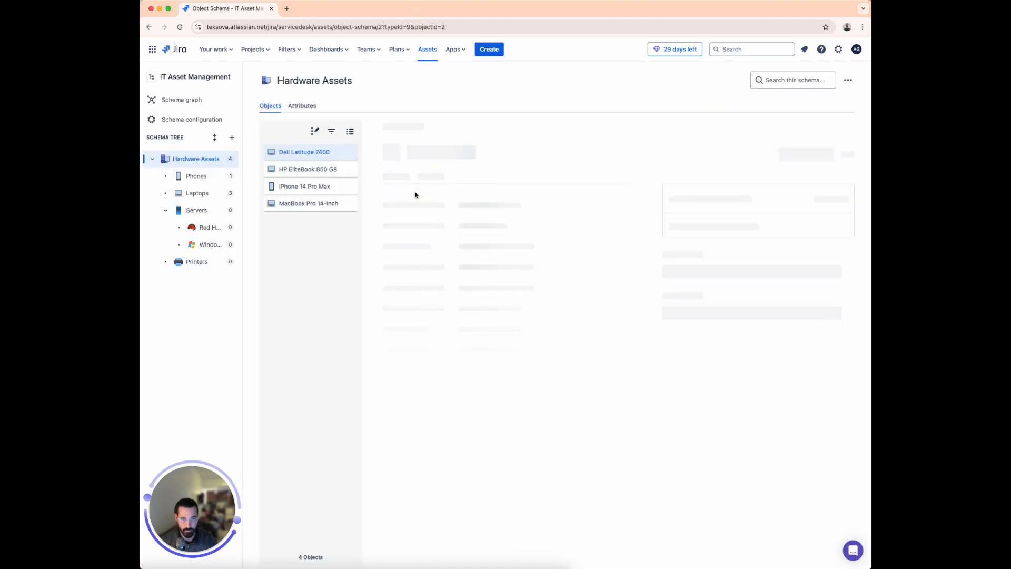
pyautogui.click(191, 195)
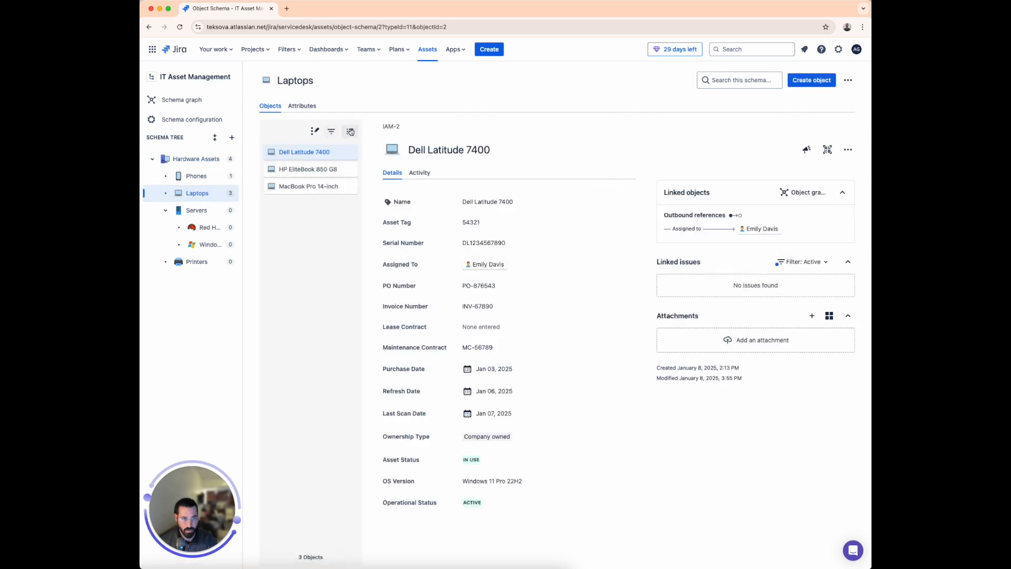
pyautogui.click(350, 132)
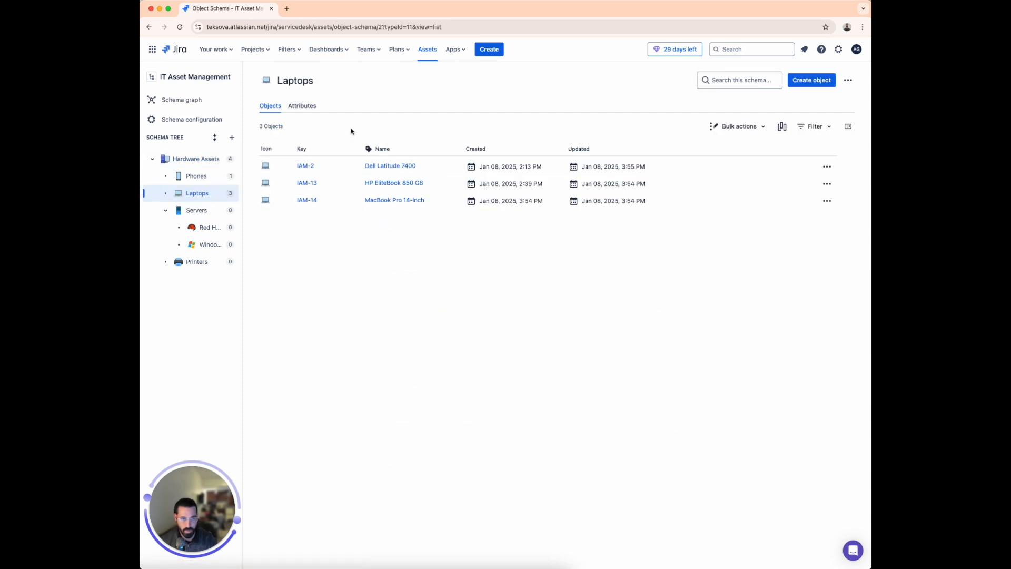
pyautogui.click(850, 128)
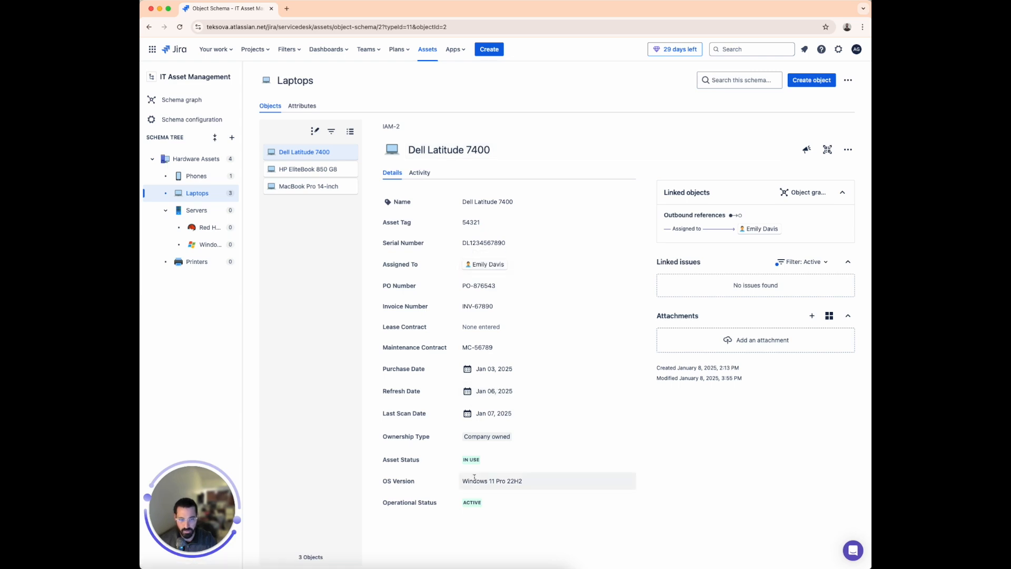
pyautogui.click(322, 170)
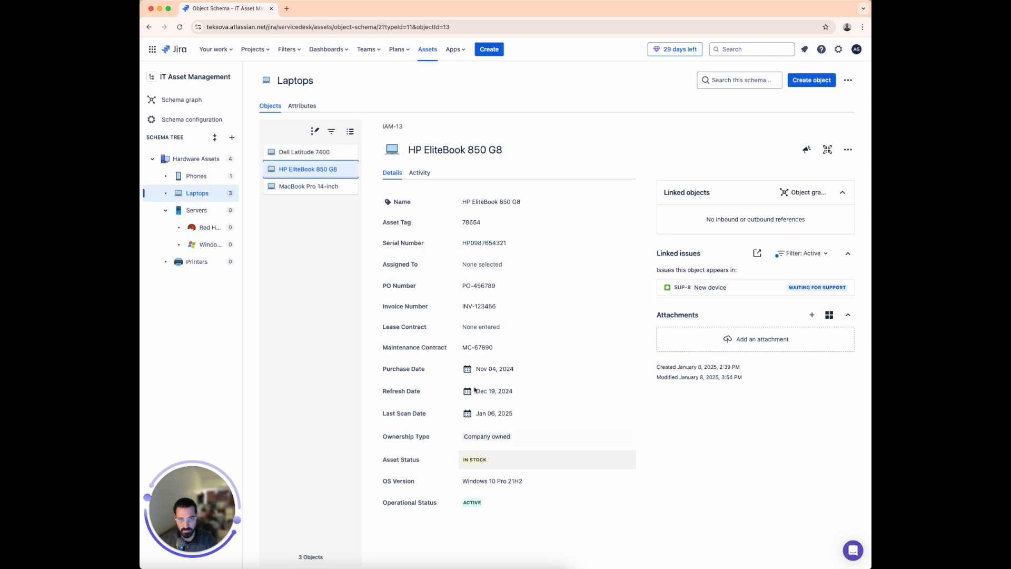
pyautogui.click(305, 188)
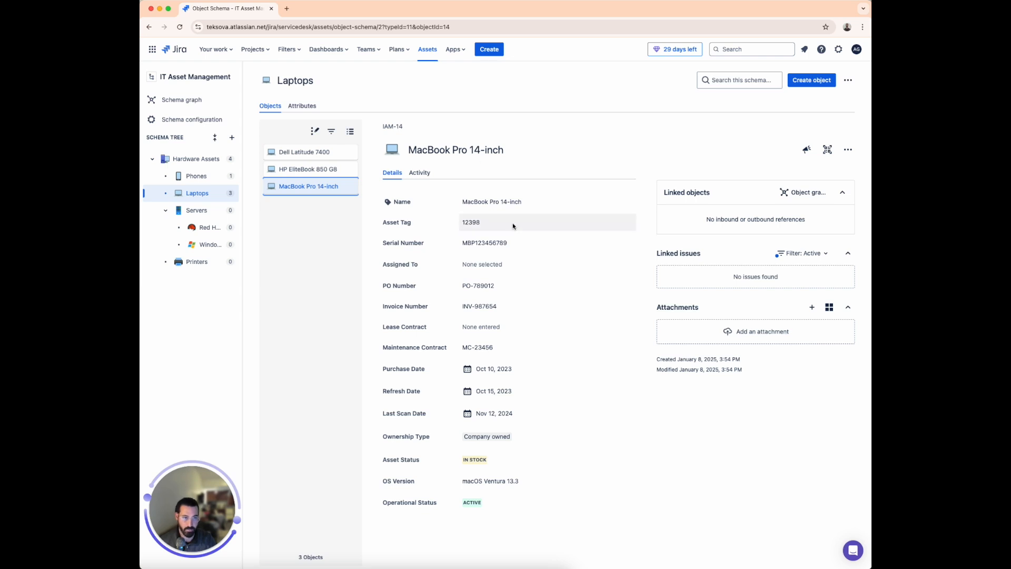
# - Open the custom fields page in the Jira issue settings
pyautogui.click(839, 50)
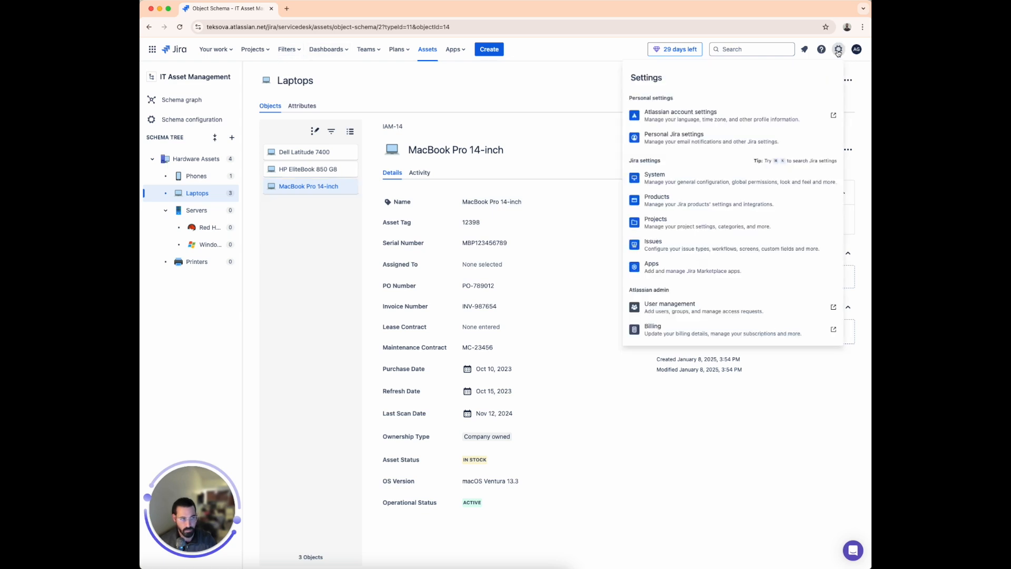
pyautogui.click(672, 246)
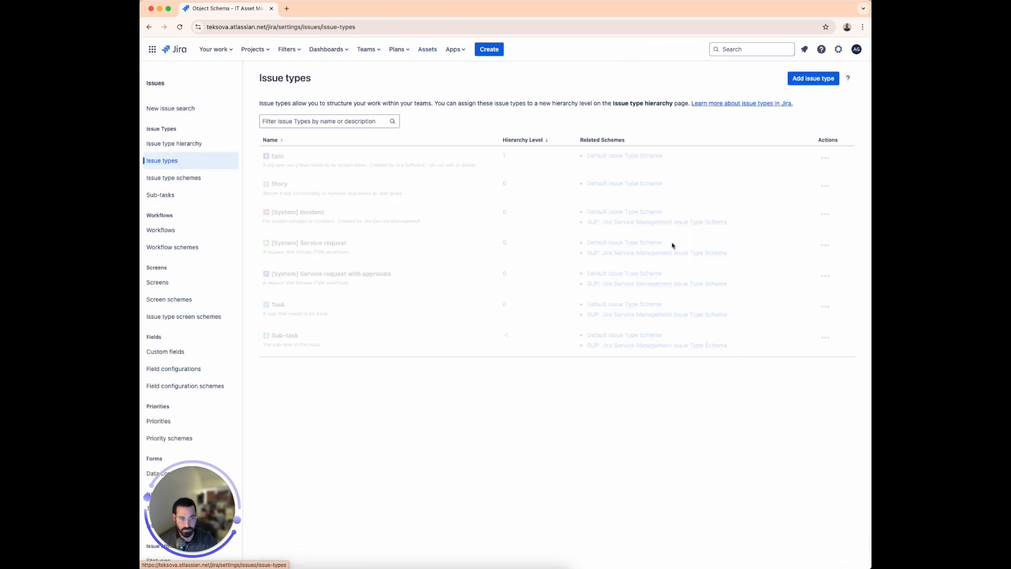
pyautogui.scroll(-3, 196, 278)
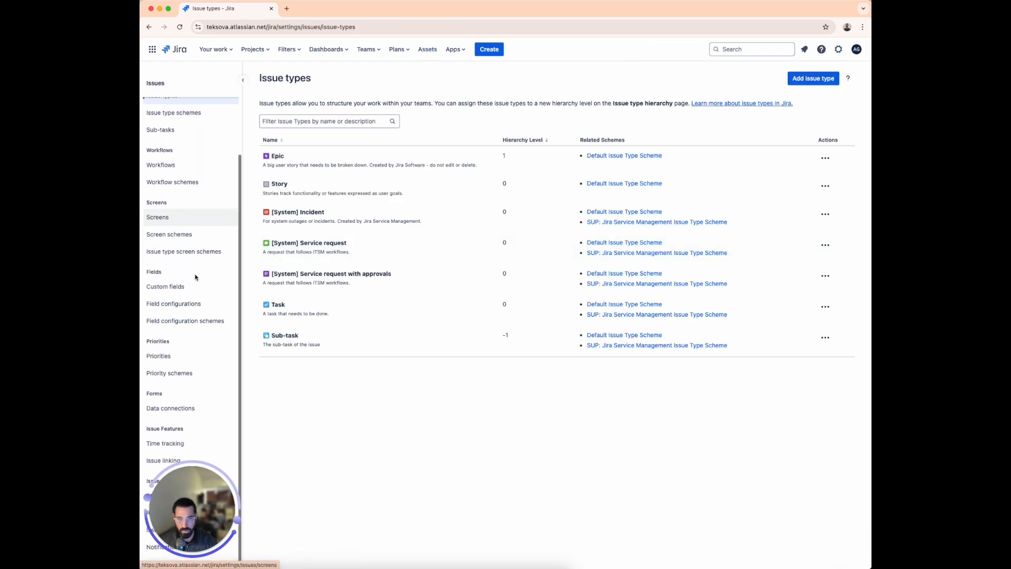
pyautogui.click(166, 287)
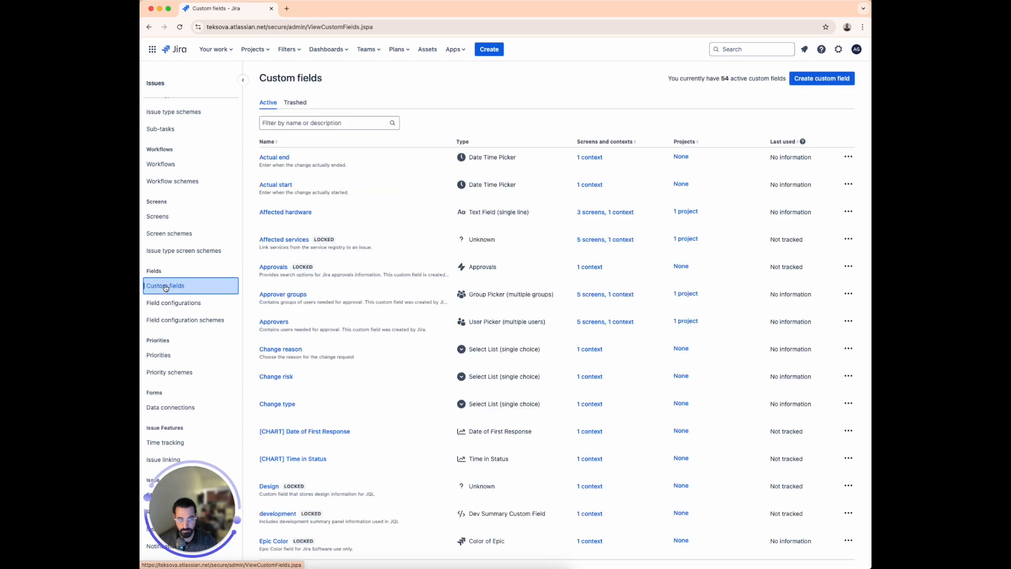
# - Create a custom field of type Assets objects named Laptops
pyautogui.click(825, 85)
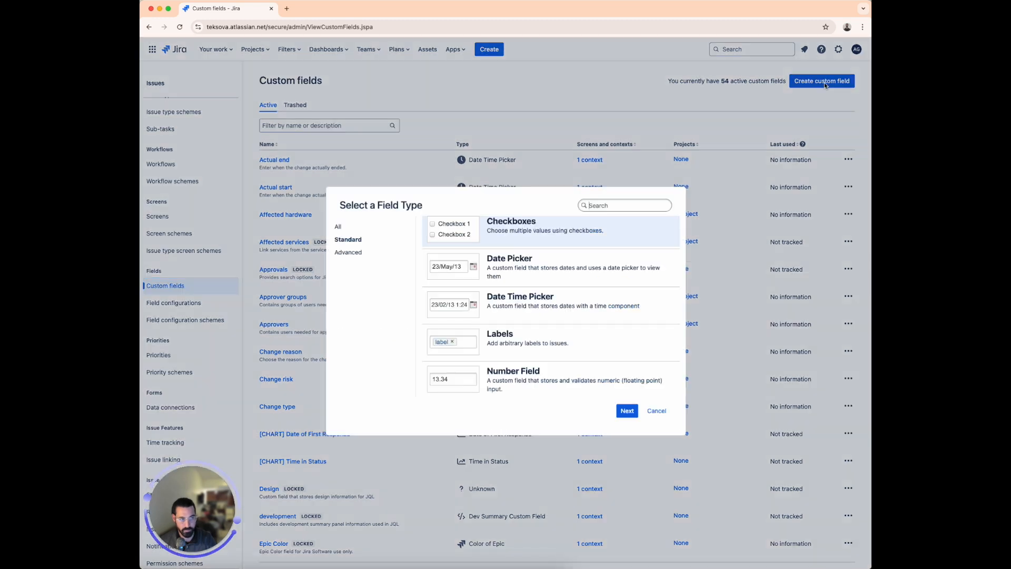
pyautogui.click(340, 227)
pyautogui.click(609, 206)
pyautogui.write('asse')
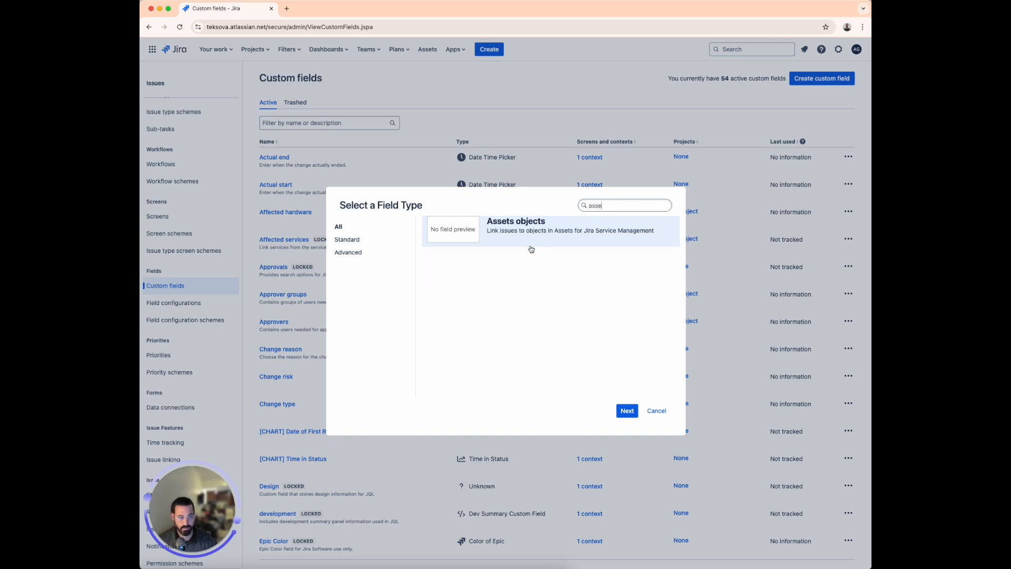
pyautogui.click(633, 414)
pyautogui.write('Laptops')
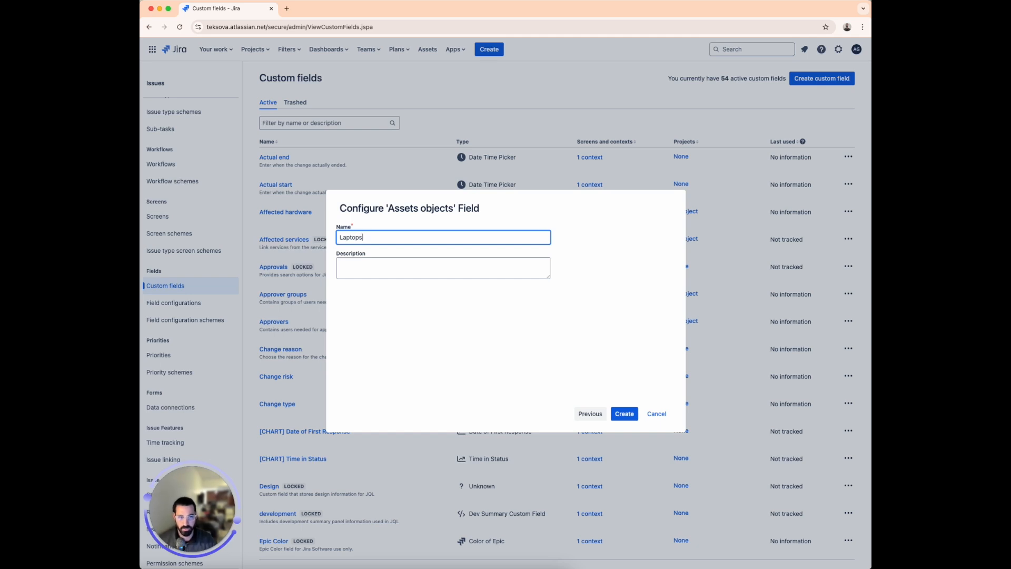
pyautogui.click(628, 415)
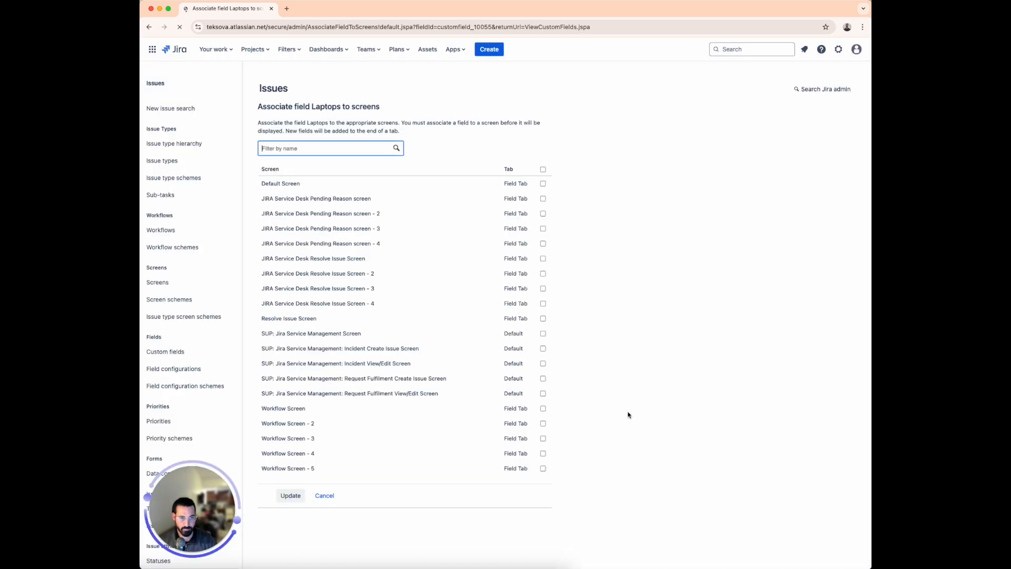
# - Submit the Laptops field's screen association with no screens selected, and filter the custom fields by "lapto"
pyautogui.click(292, 499)
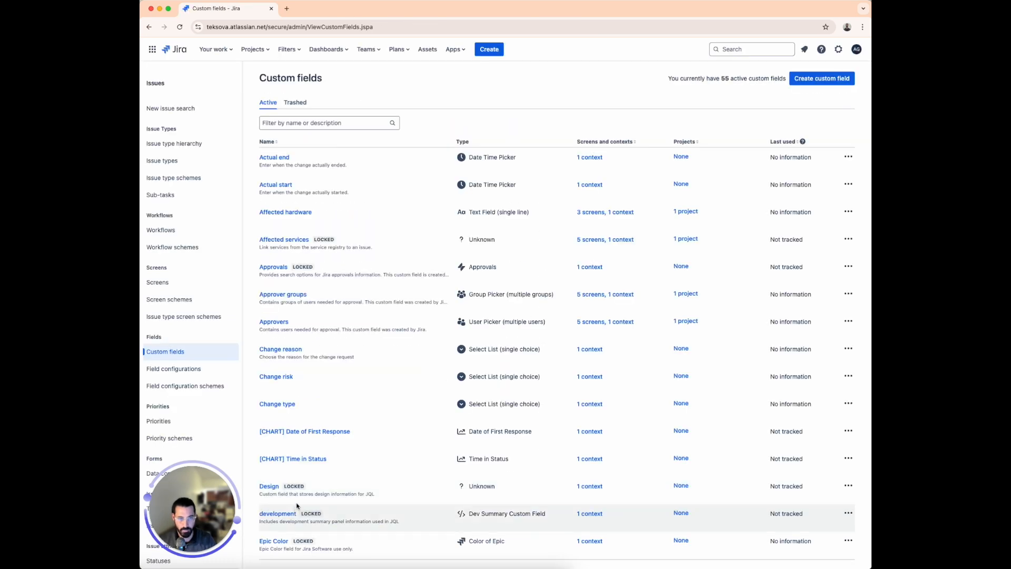
pyautogui.click(362, 124)
pyautogui.write('la')
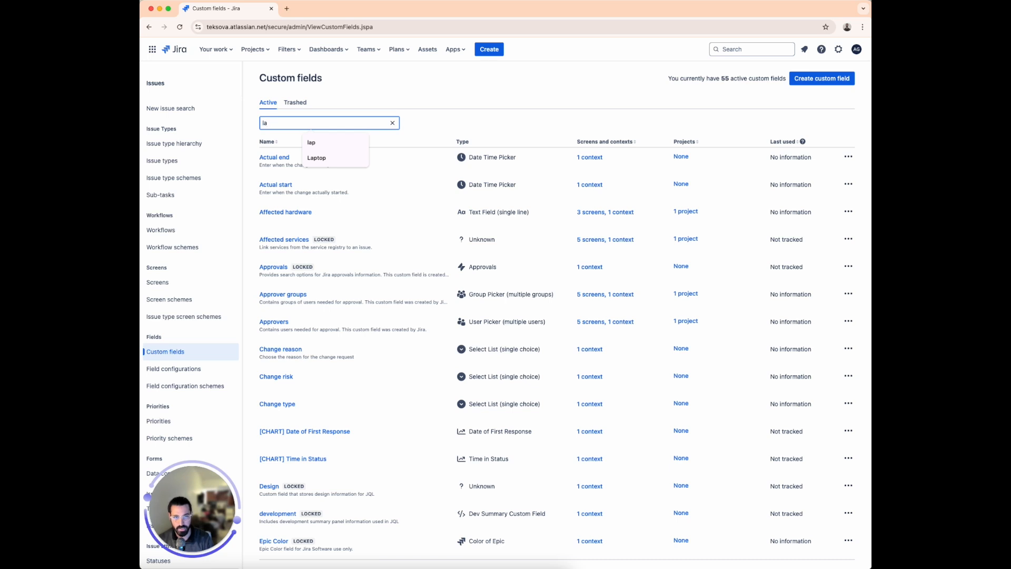
pyautogui.write('pto')
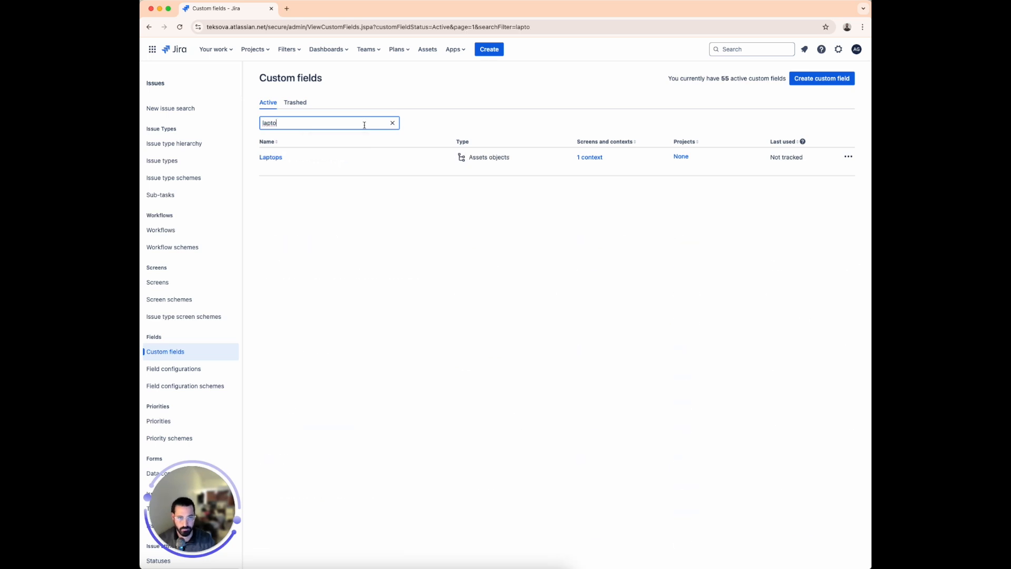
# - Go to the contexts of the Laptops custom field and open its Assets object field configuration for editing
pyautogui.click(271, 158)
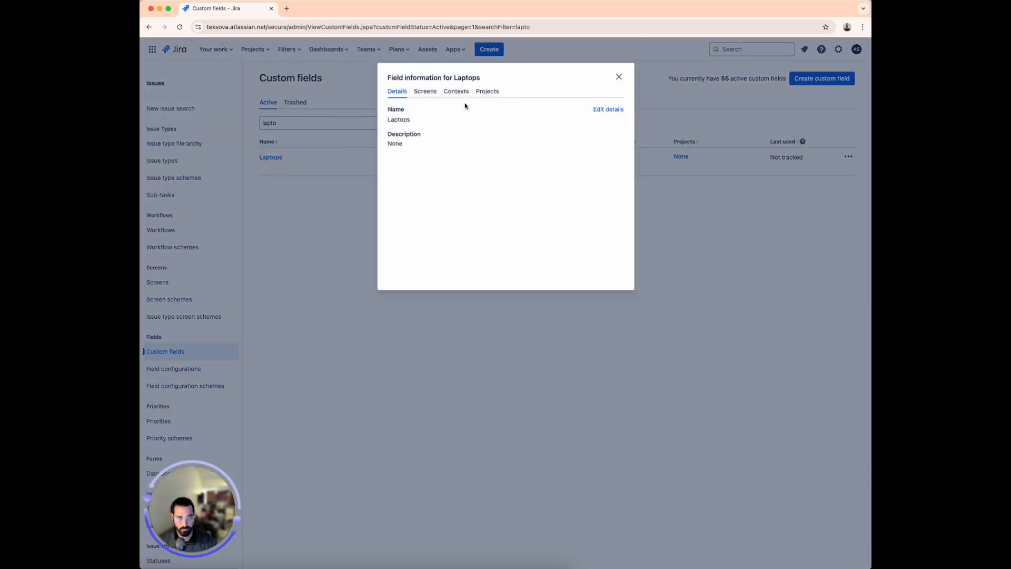
pyautogui.click(460, 94)
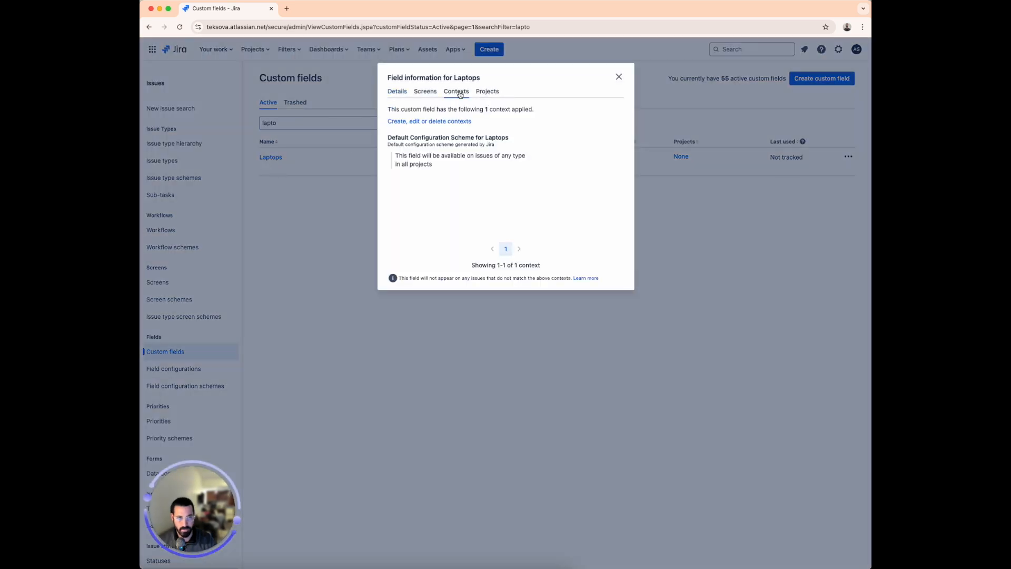
pyautogui.click(422, 122)
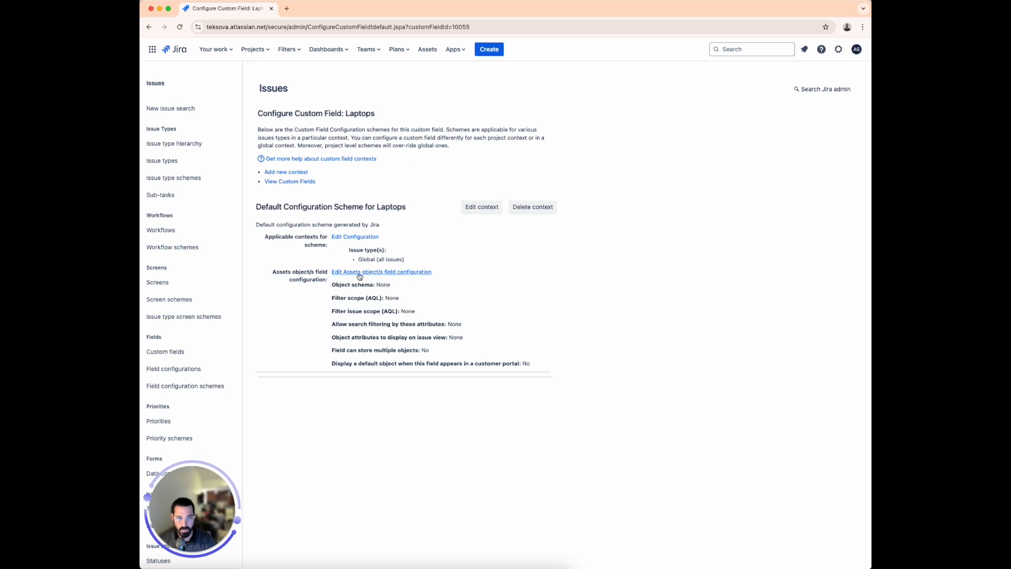
pyautogui.click(387, 274)
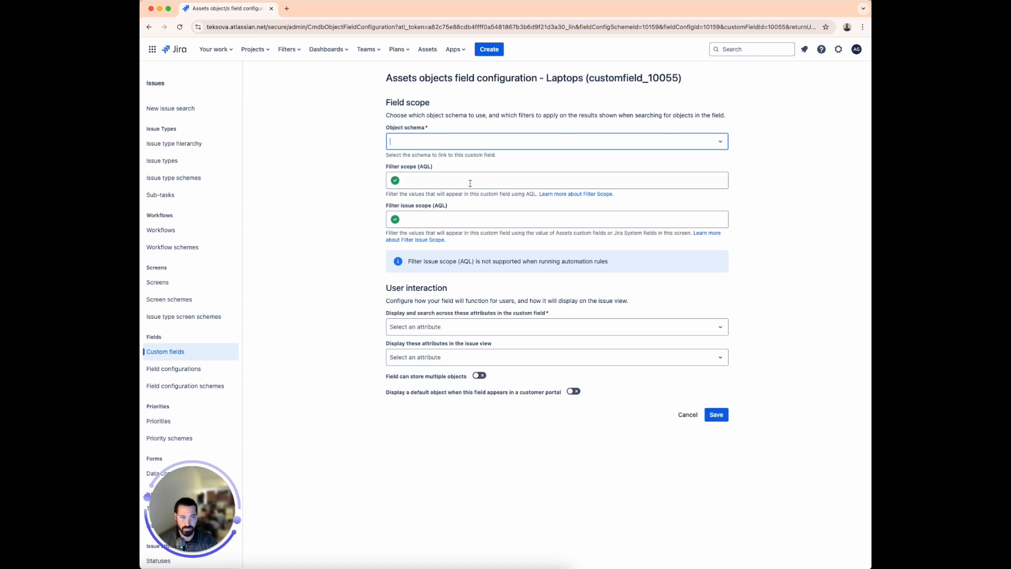
# - Link the Laptops field to the IT Asset Management object schema
pyautogui.moveTo(431, 169); pyautogui.dragTo(421, 170)
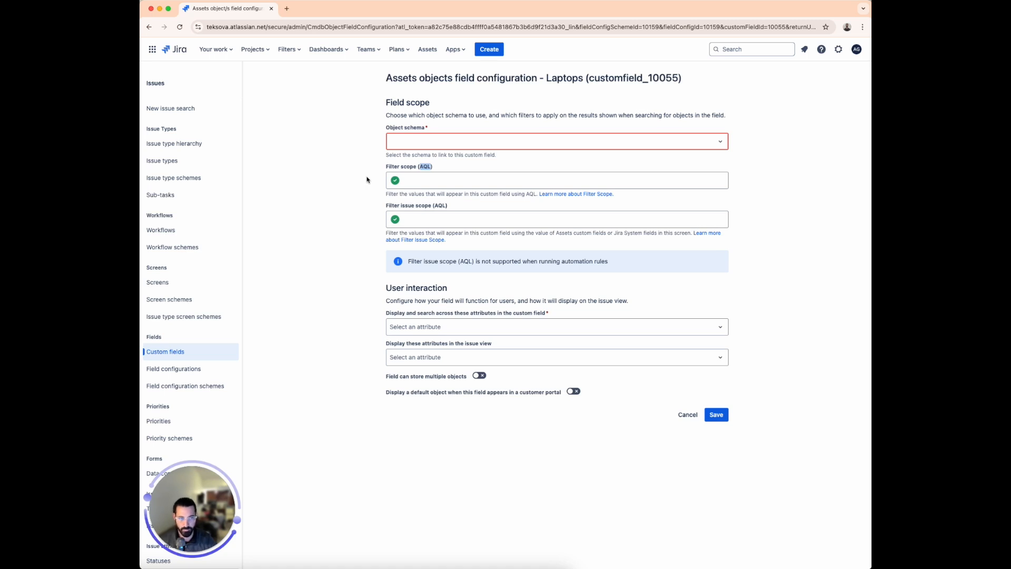
pyautogui.click(497, 145)
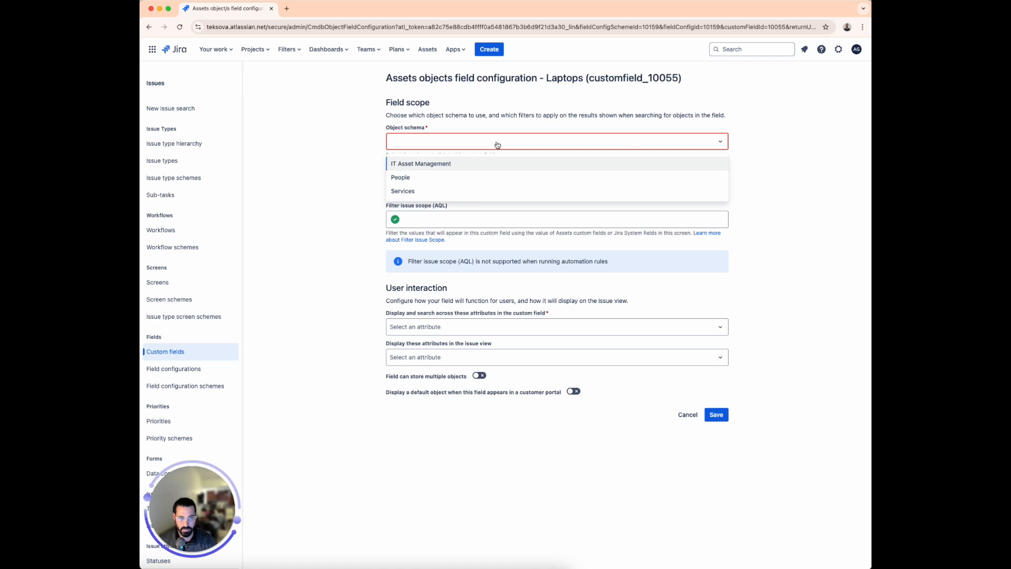
pyautogui.click(447, 164)
# - Set the AQL filter scope to objectType = "Laptops" AND "Asset Status" = "In Stock"
pyautogui.click(449, 181)
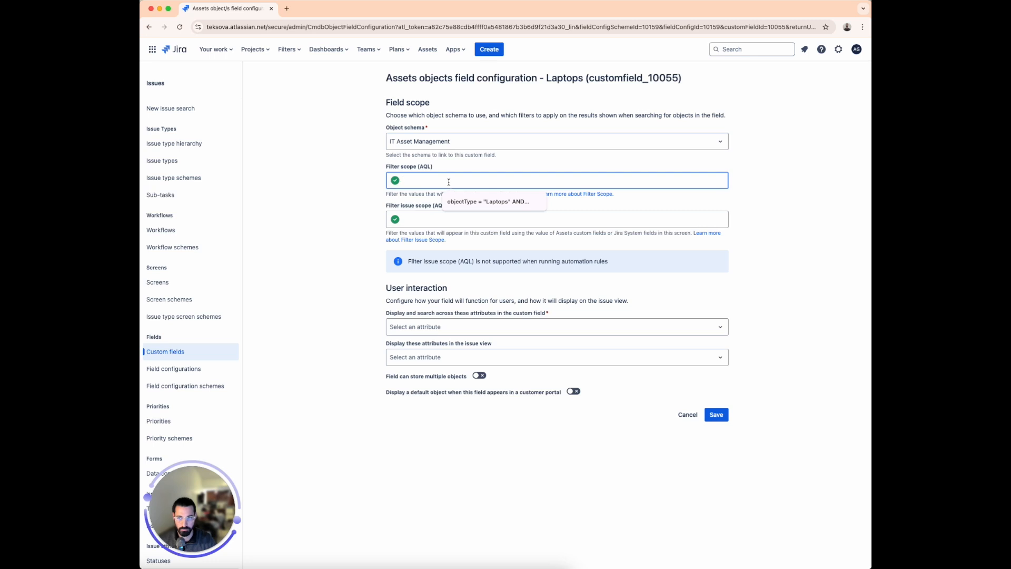
pyautogui.write('objectTy')
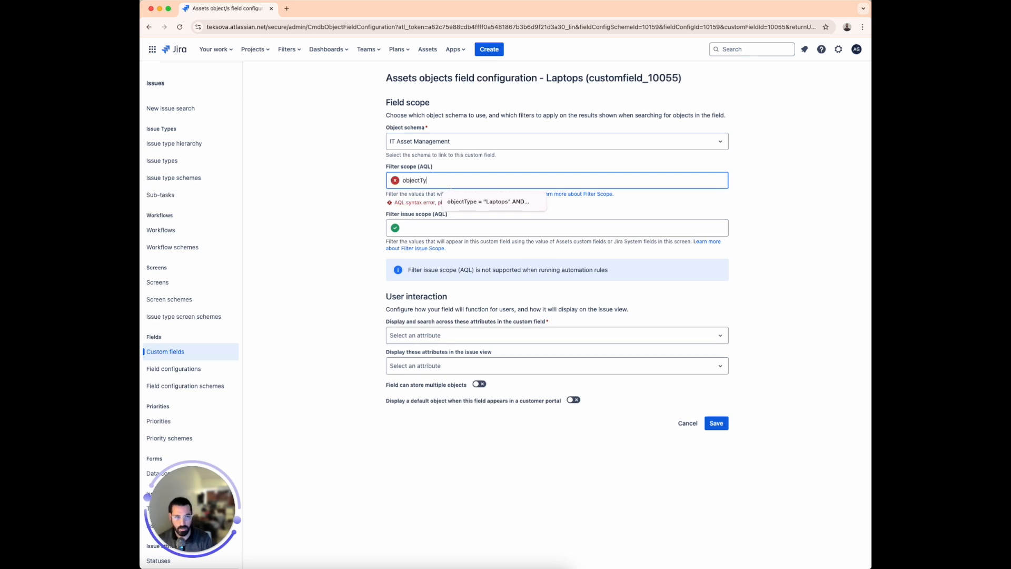
pyautogui.write('pe = "Laptops" AND "A')
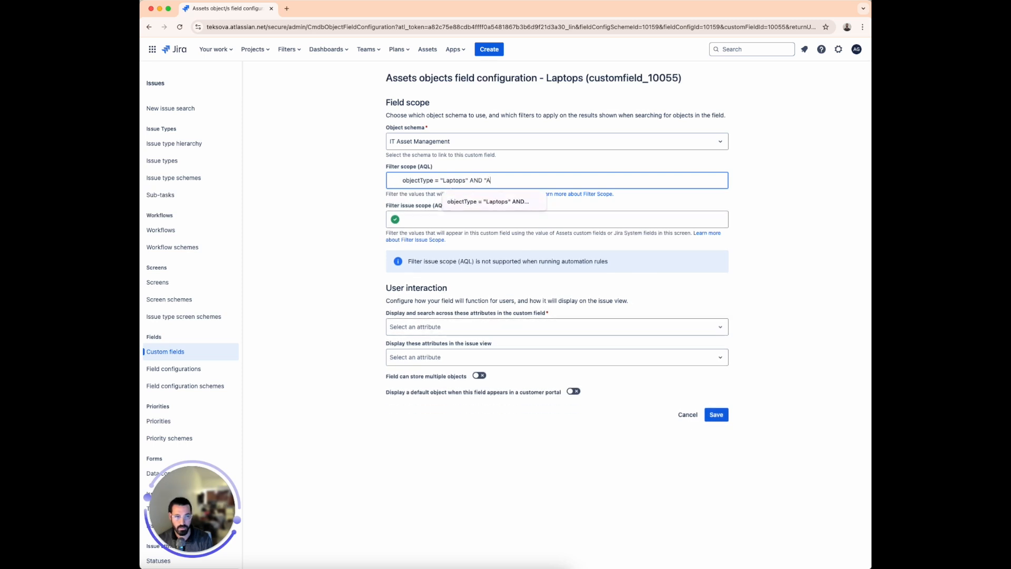
pyautogui.write('sset Status')
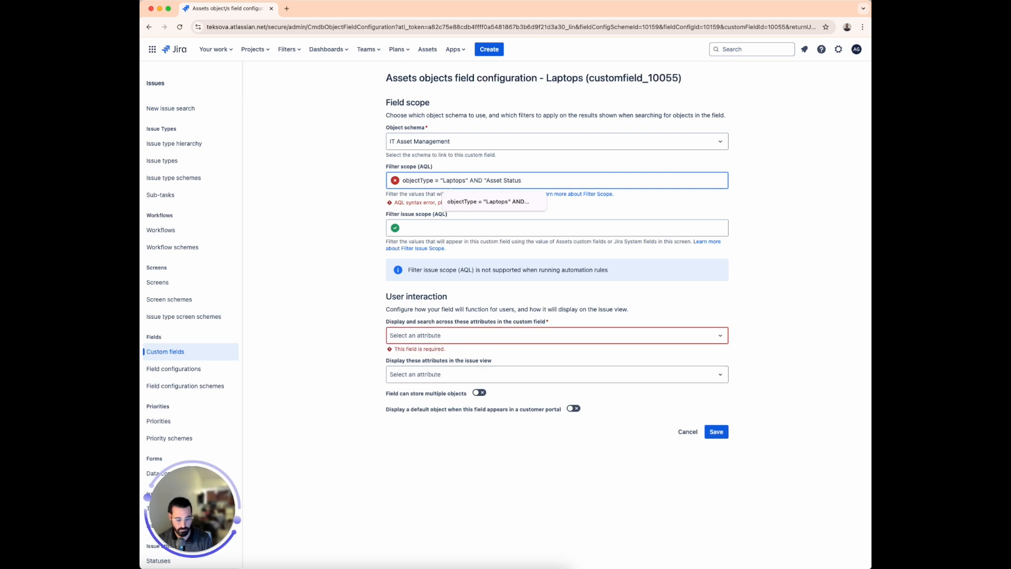
pyautogui.write('" = "In')
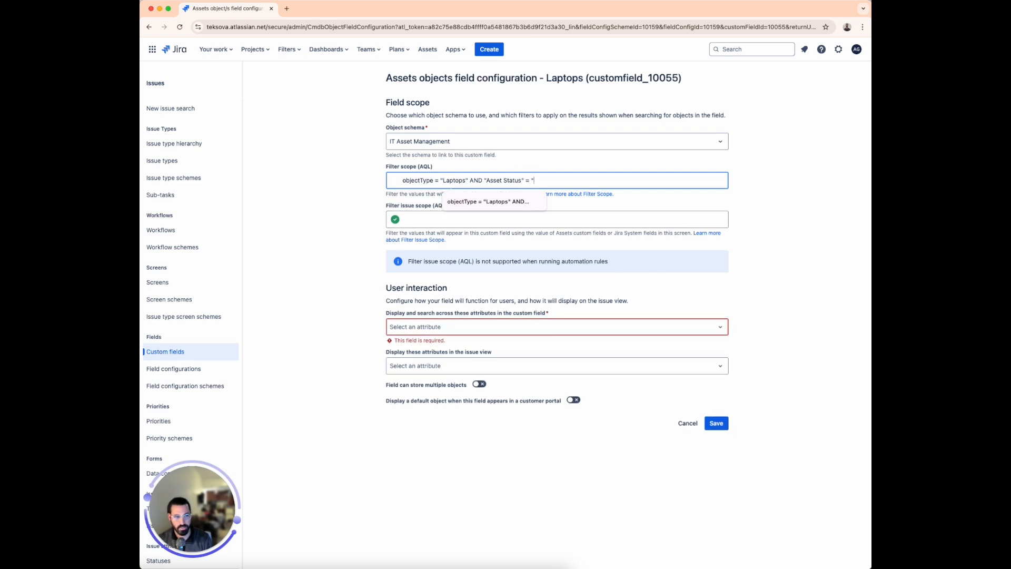
pyautogui.write(' Stock')
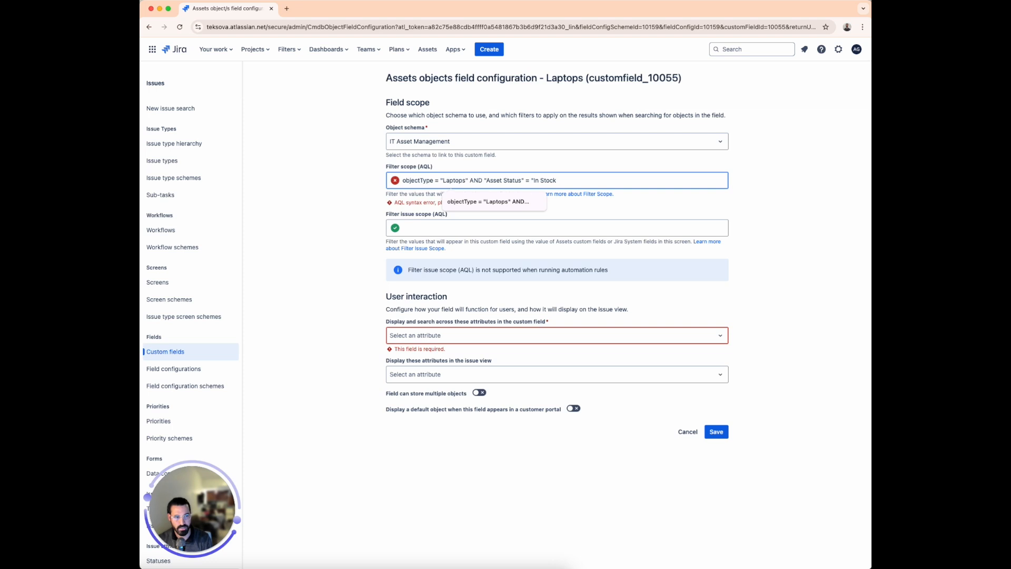
pyautogui.write('"')
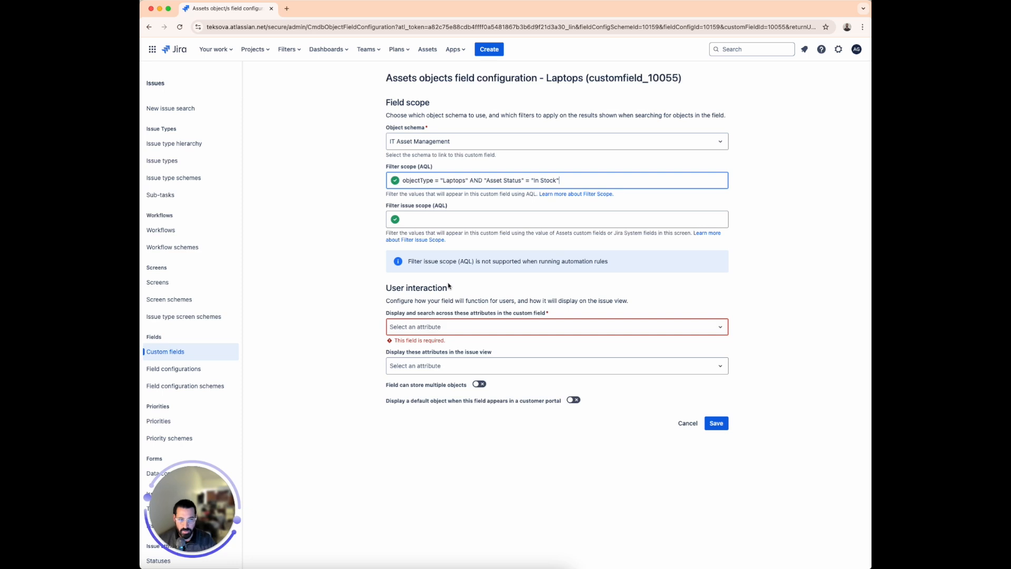
# - Set Name as the attribute for both the custom field search and the issue view, and save the field configuration
pyautogui.click(441, 327)
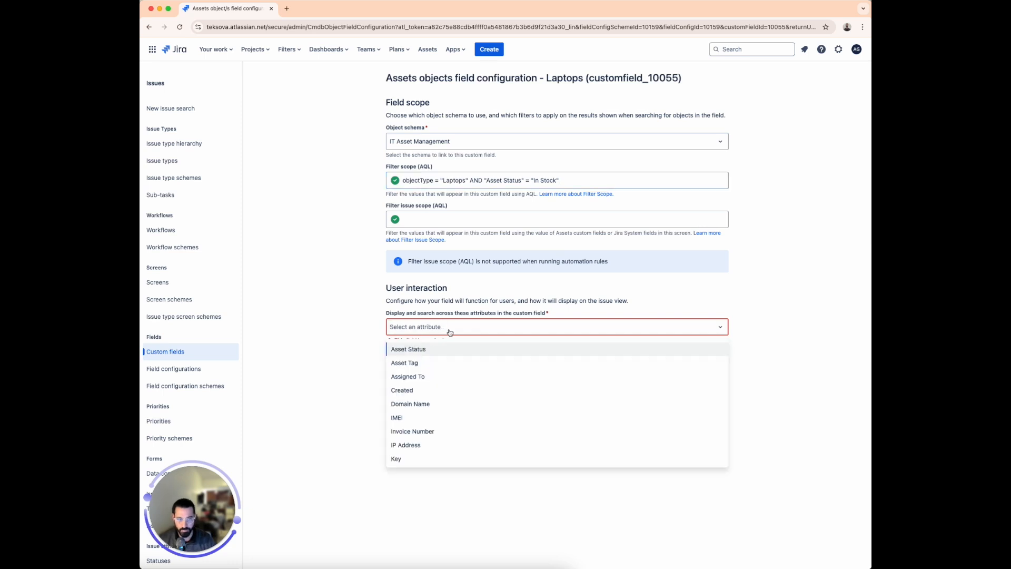
pyautogui.write('name')
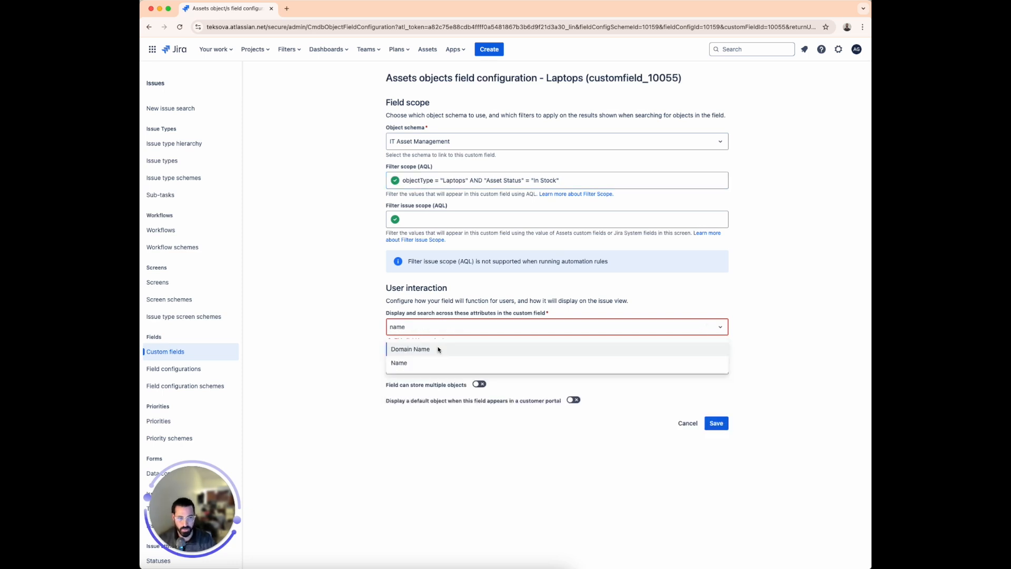
pyautogui.click(428, 363)
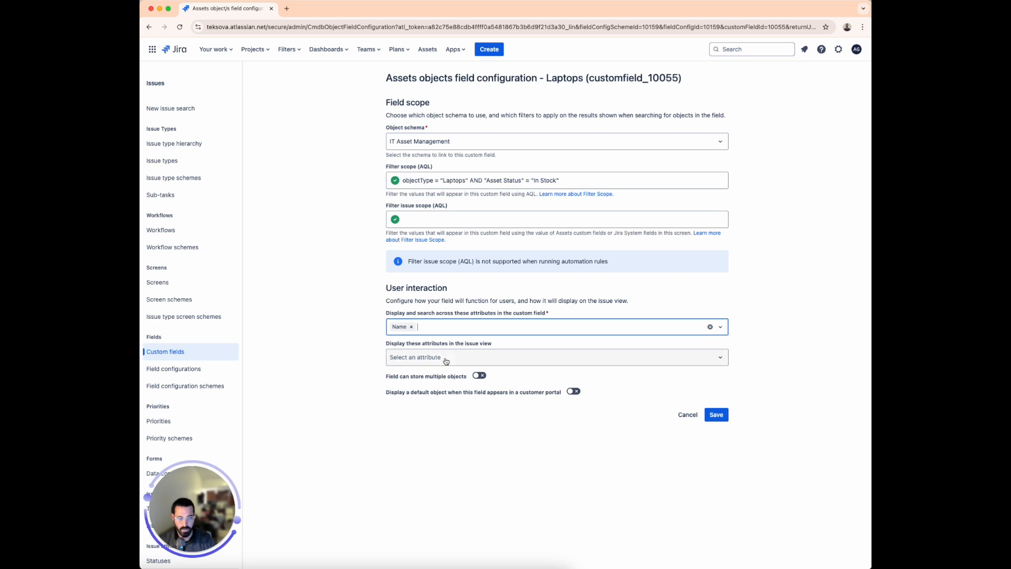
pyautogui.click(483, 363)
pyautogui.write('name')
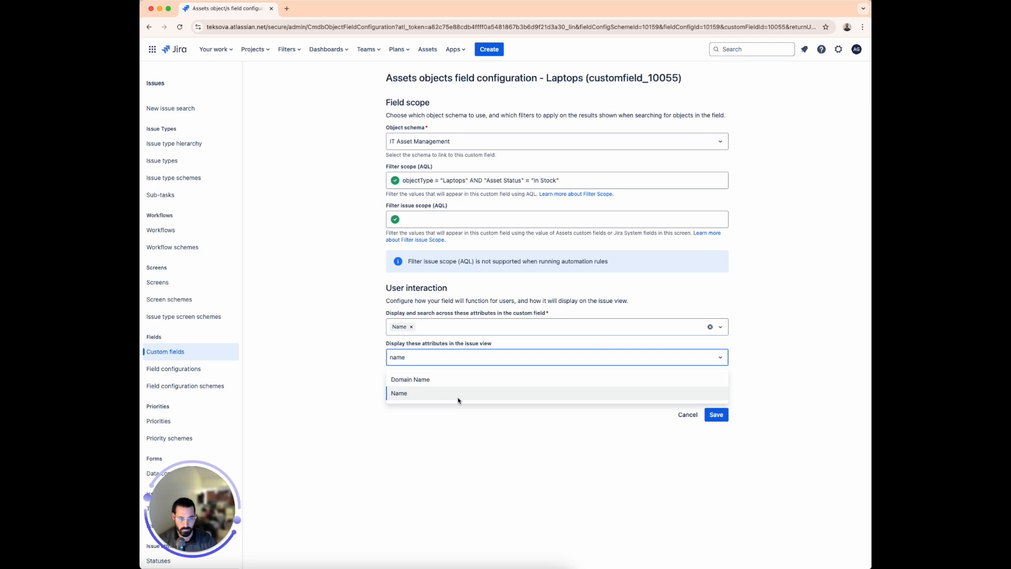
pyautogui.click(451, 395)
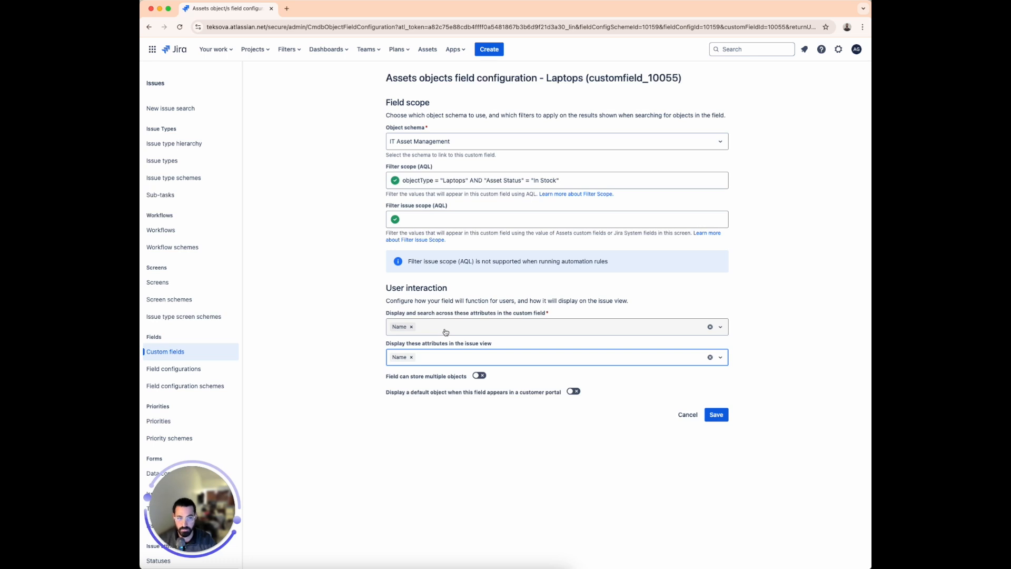
pyautogui.click(575, 459)
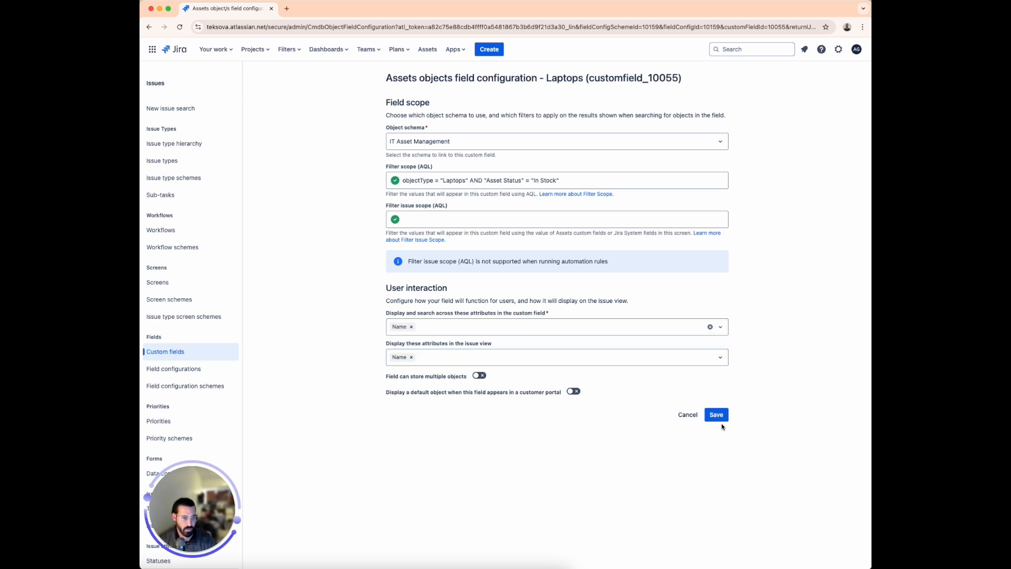
pyautogui.click(724, 420)
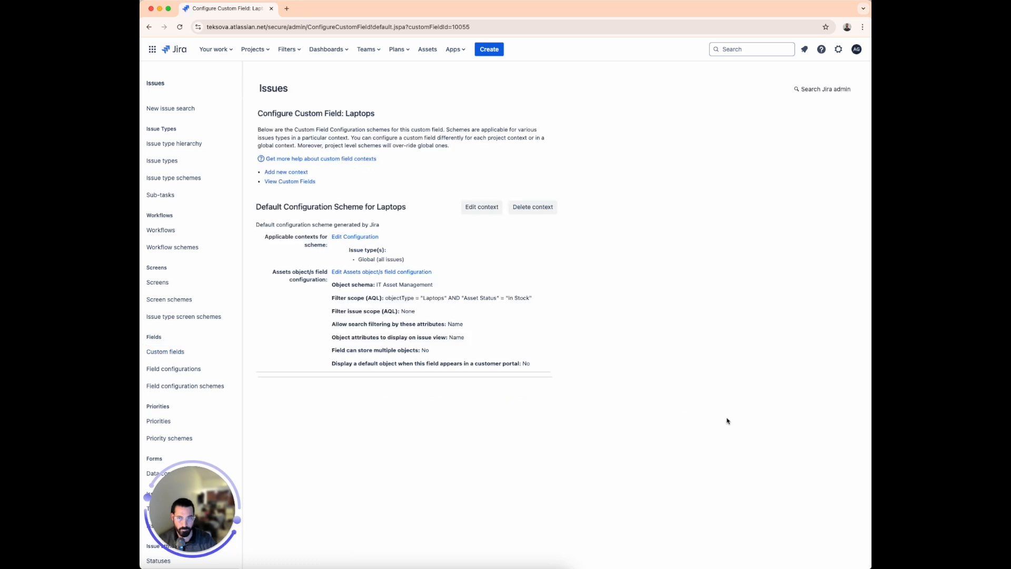
# - Open the Forms page in the Support project's settings
pyautogui.click(266, 49)
pyautogui.click(281, 89)
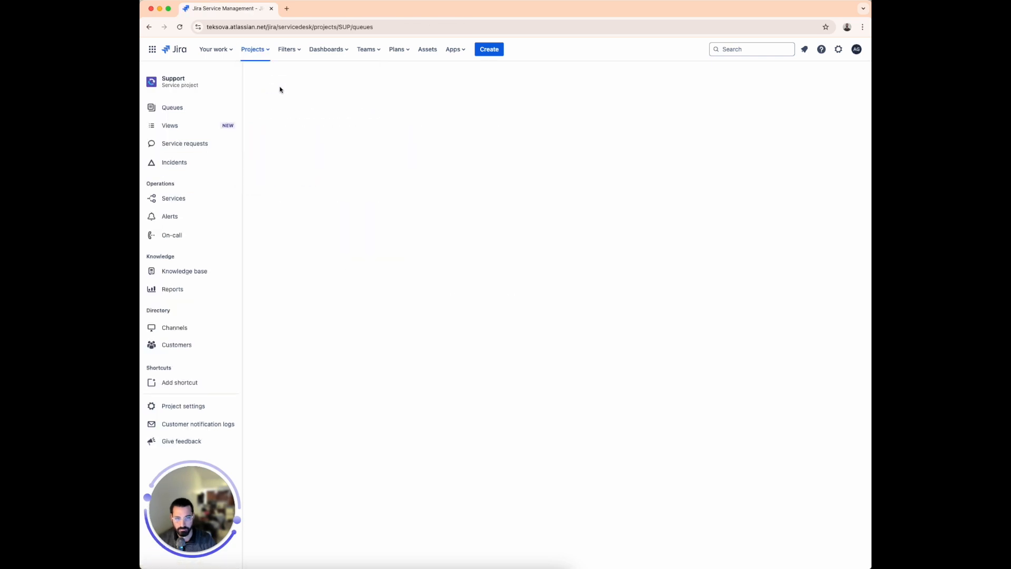
pyautogui.moveTo(221, 500); pyautogui.dragTo(285, 504)
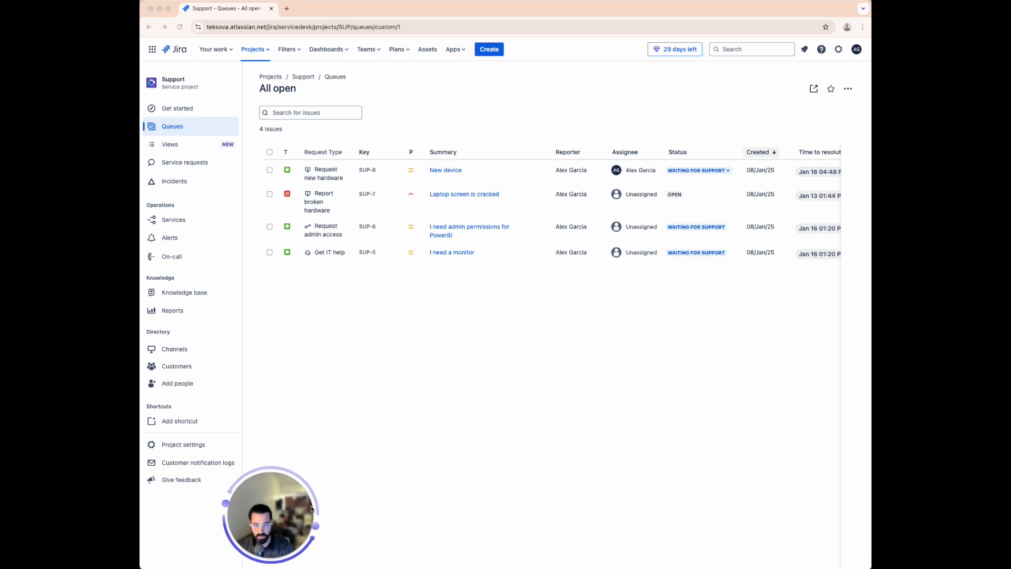
pyautogui.click(186, 446)
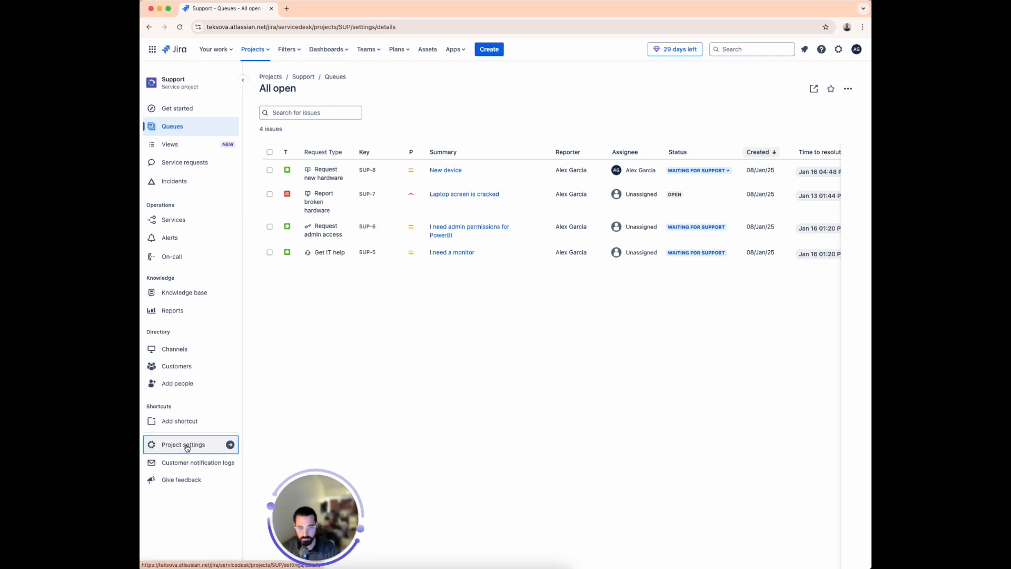
pyautogui.click(176, 302)
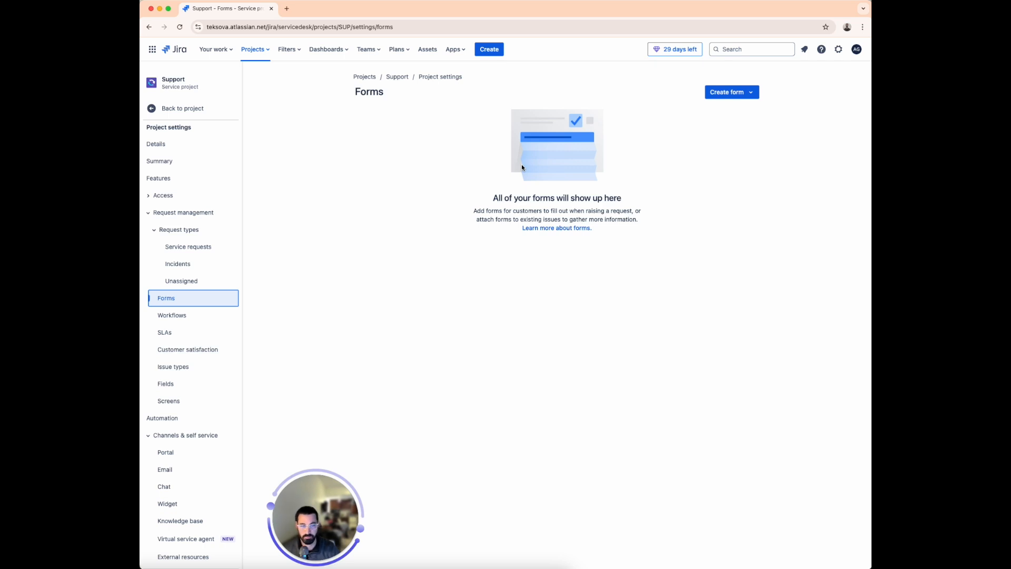
# - Create a blank form titled "Hardware Selection"
pyautogui.click(736, 95)
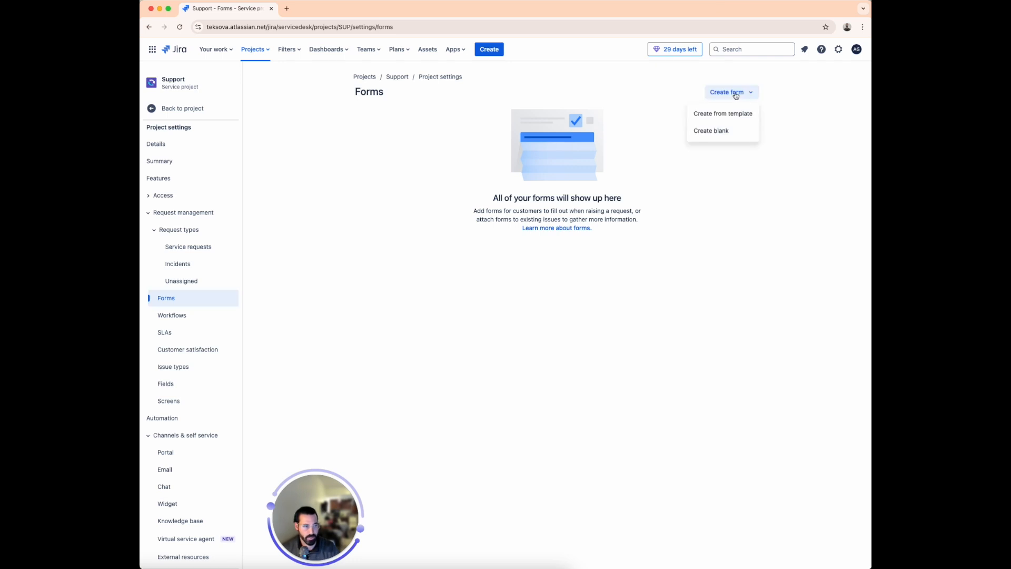
pyautogui.click(712, 131)
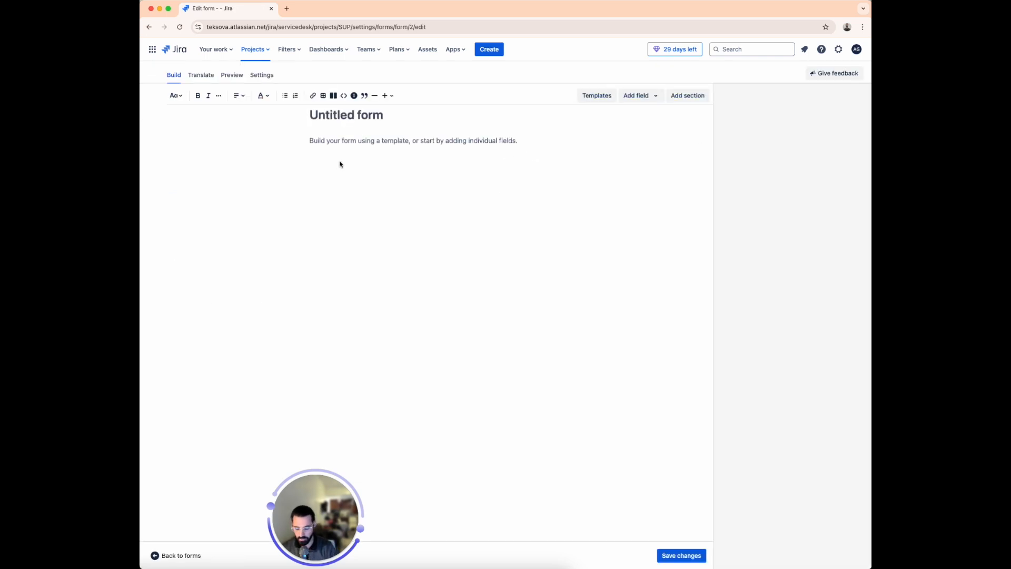
pyautogui.write('Hardwa')
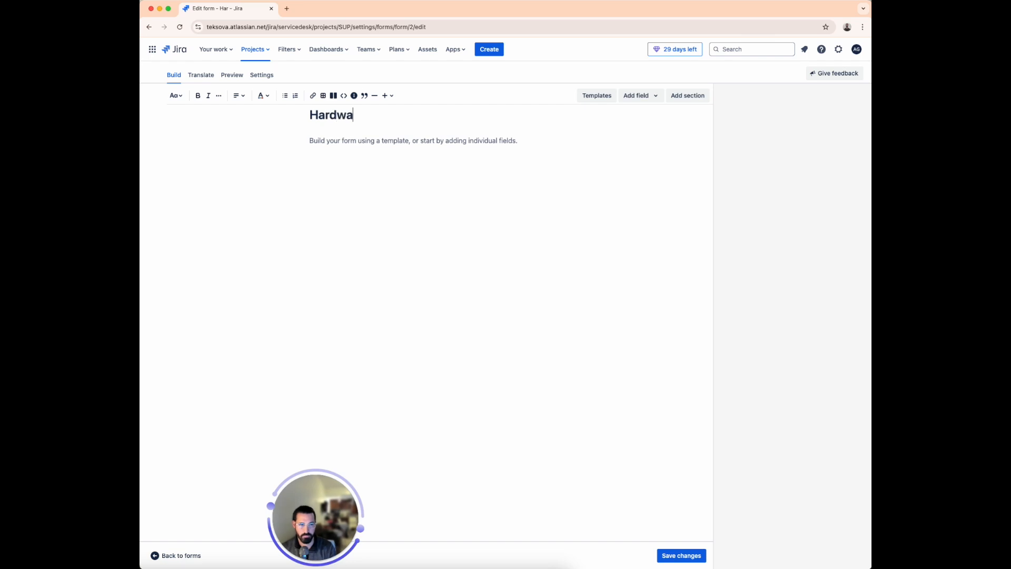
pyautogui.write('re Selection')
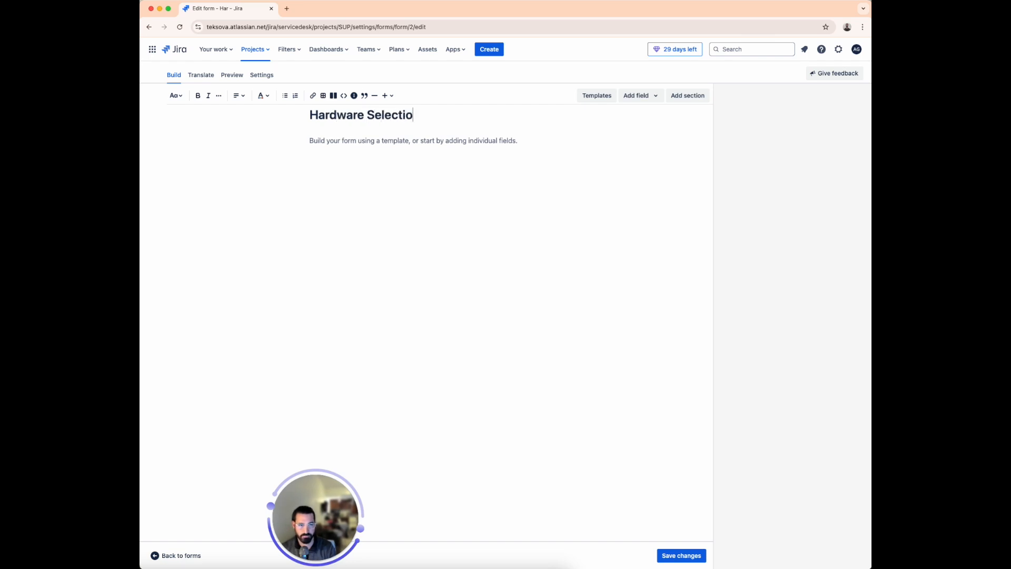
# - Add a radio buttons field with the display name "Select device" to the Hardware Selection form
pyautogui.click(652, 96)
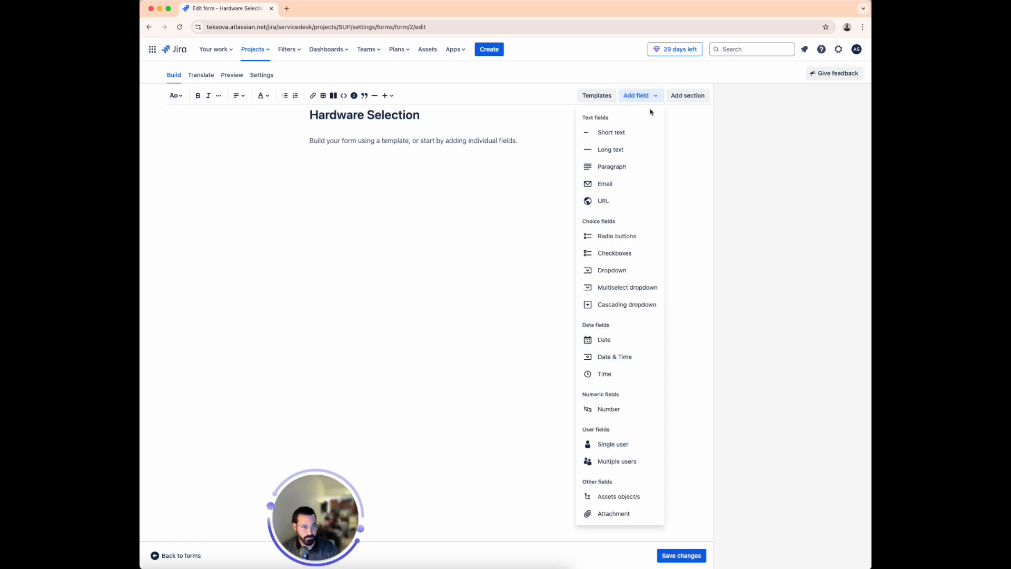
pyautogui.click(632, 239)
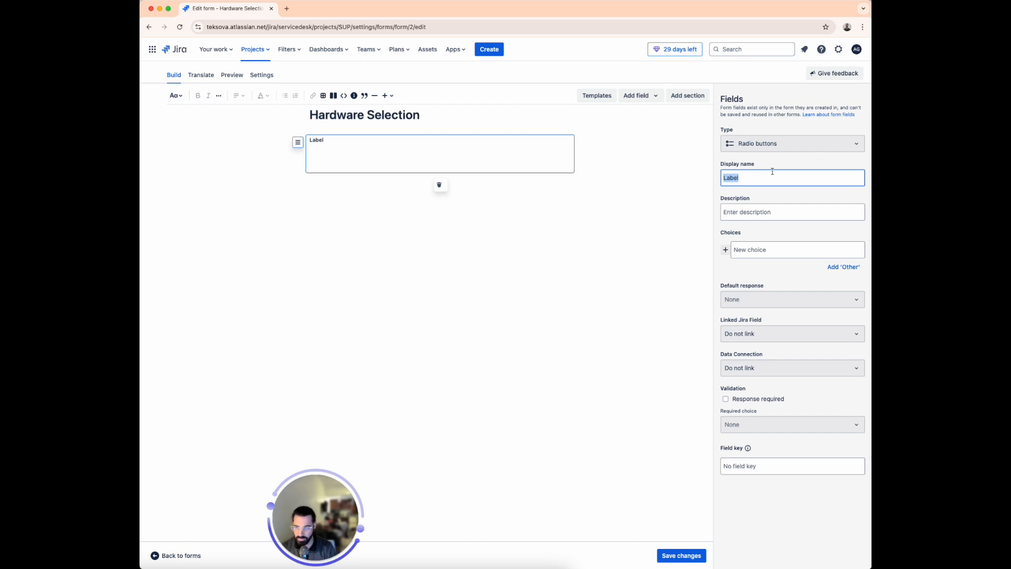
pyautogui.write('Select device')
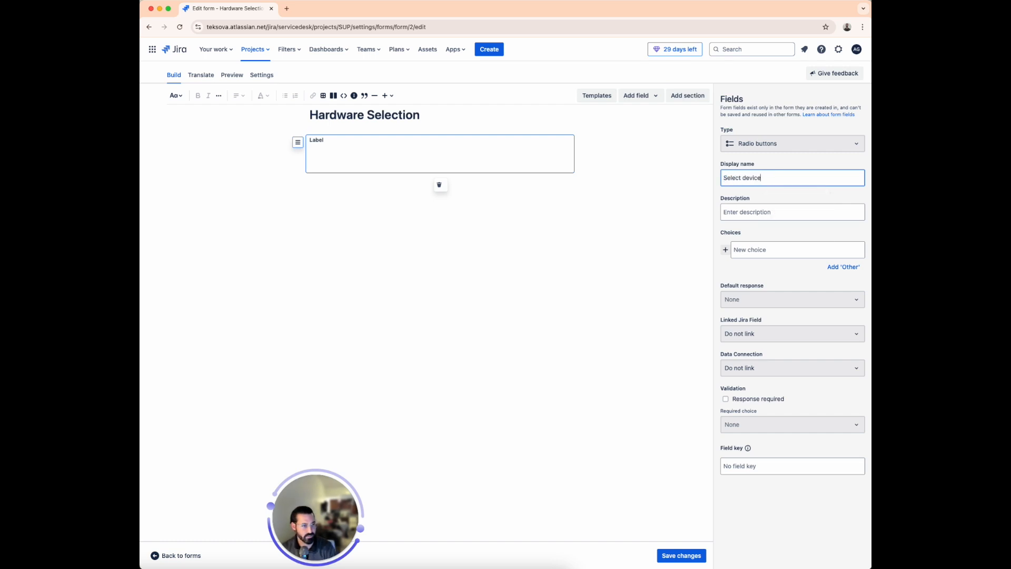
# - Give the Select device field the choices Monitor, Laptop, Headphones, Mouse and Keyboard, and make its response required
pyautogui.click(758, 251)
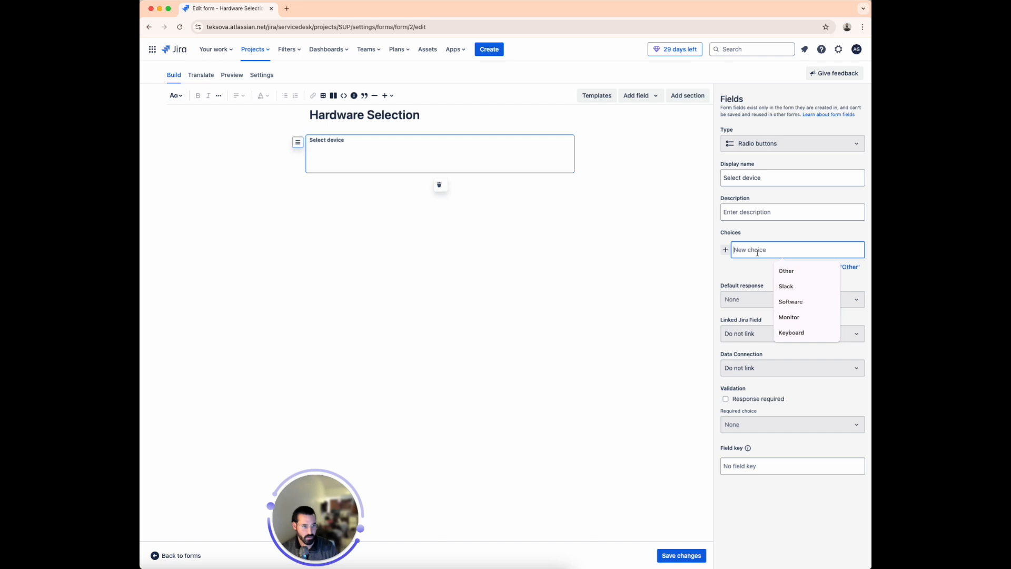
pyautogui.write('Monitor')
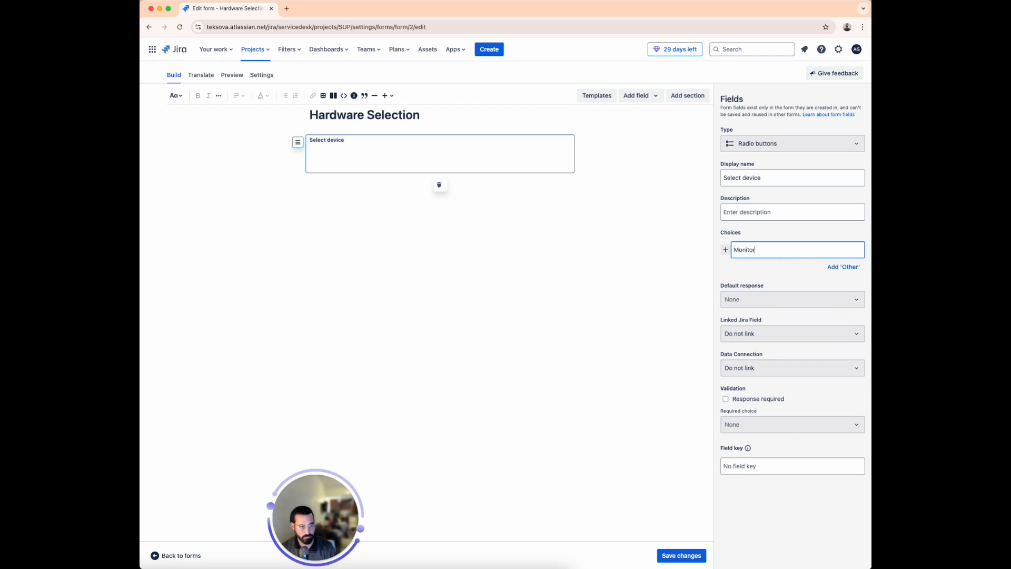
pyautogui.press('Return')
pyautogui.write('Laptop')
pyautogui.press('Return')
pyautogui.write('Headphones')
pyautogui.press('Return')
pyautogui.write('Mouse')
pyautogui.press('Return')
pyautogui.write('Keyboard')
pyautogui.click(753, 345)
pyautogui.click(780, 325)
pyautogui.press('Return')
pyautogui.scroll(-1, 763, 422)
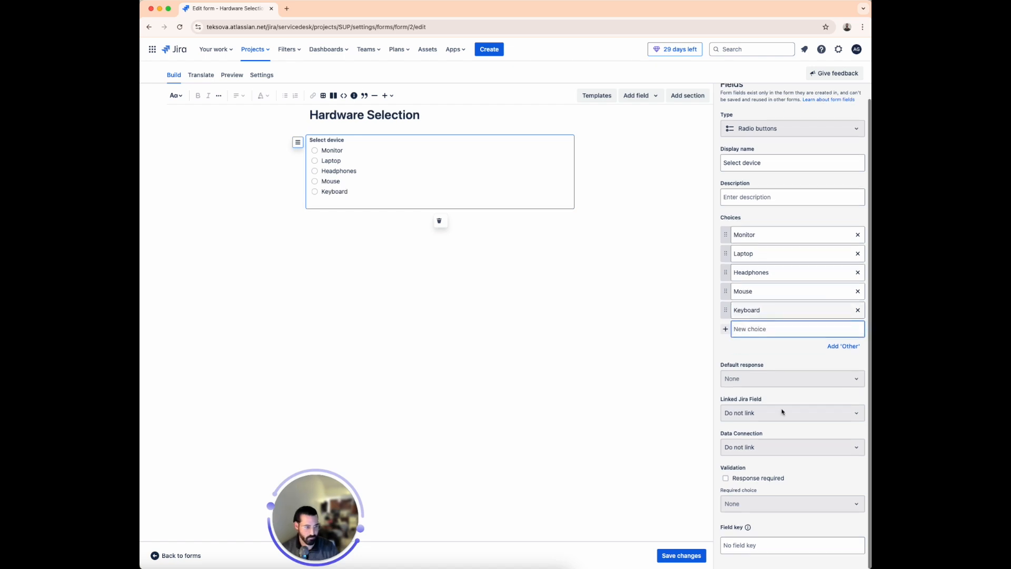
pyautogui.click(726, 479)
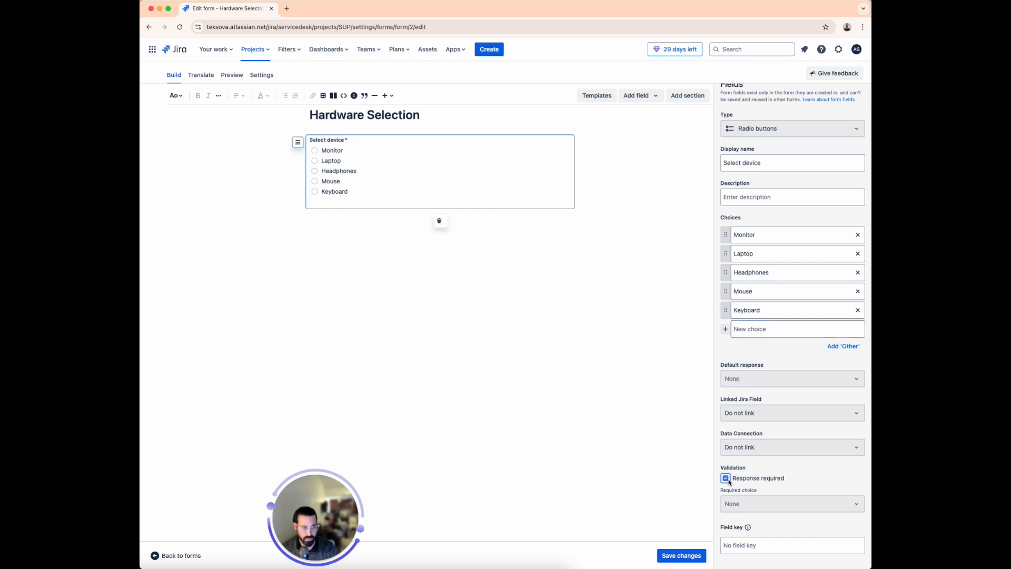
# - Add a section named "Show laptops" below the Select device field
pyautogui.click(526, 221)
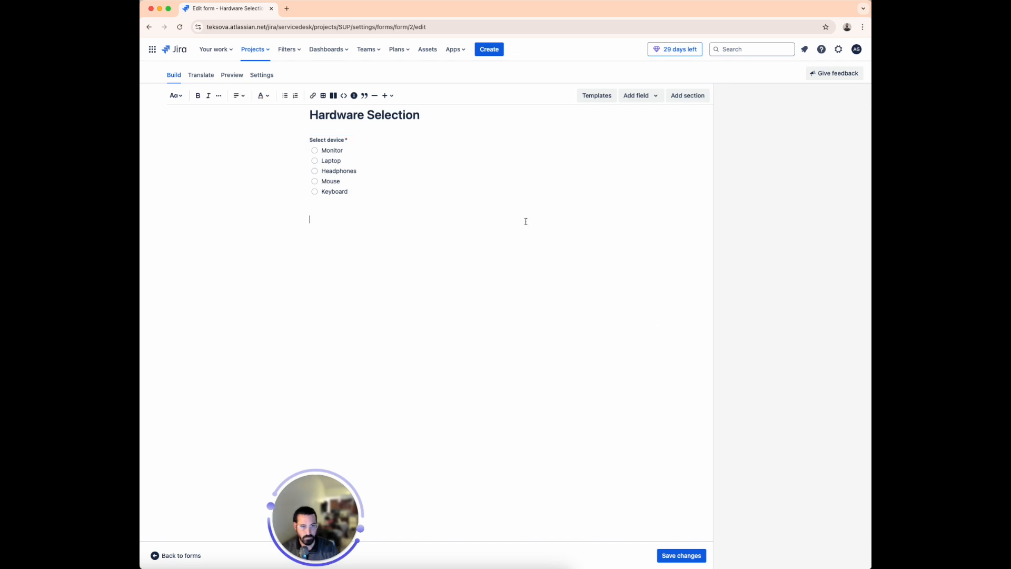
pyautogui.click(688, 96)
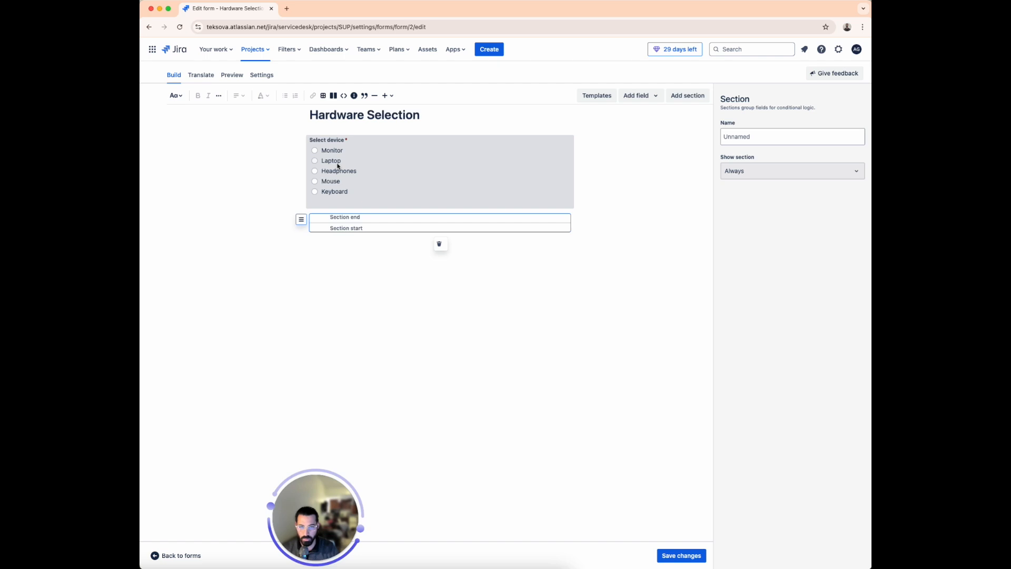
pyautogui.click(779, 137)
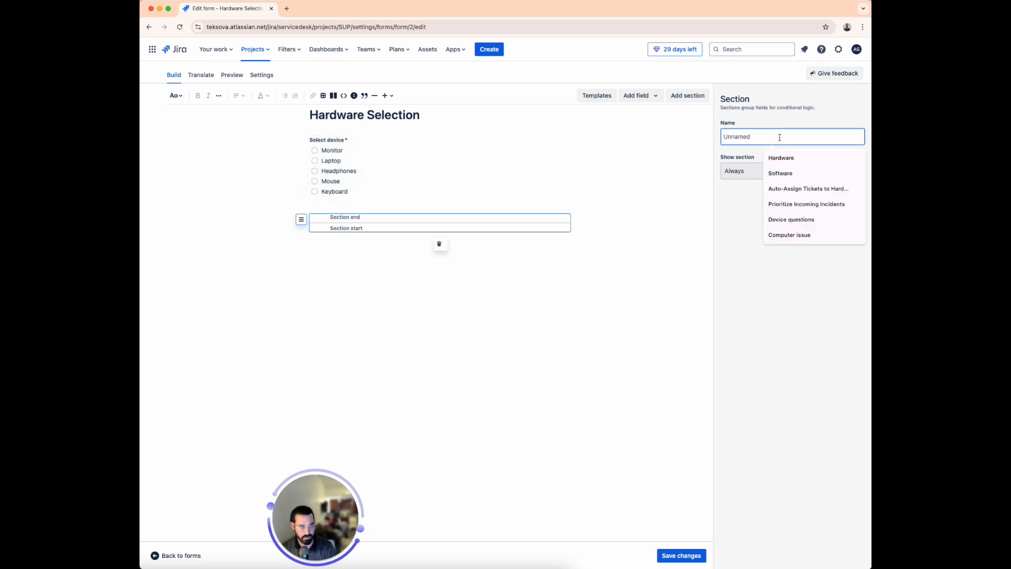
pyautogui.write('Show la')
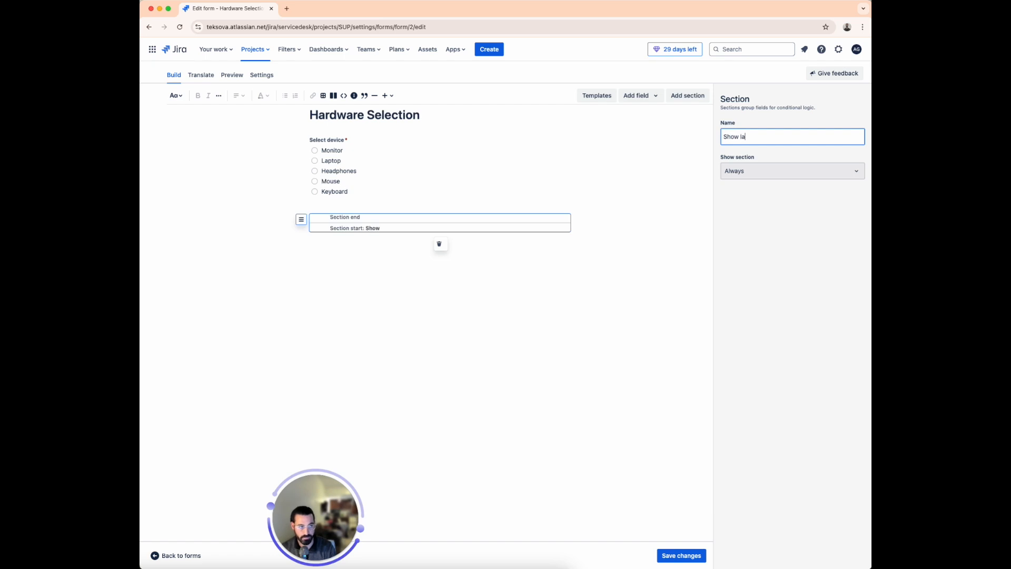
pyautogui.write('ptops')
# - Set the Show laptops section to appear conditionally when the Select device field is Laptop
pyautogui.click(794, 170)
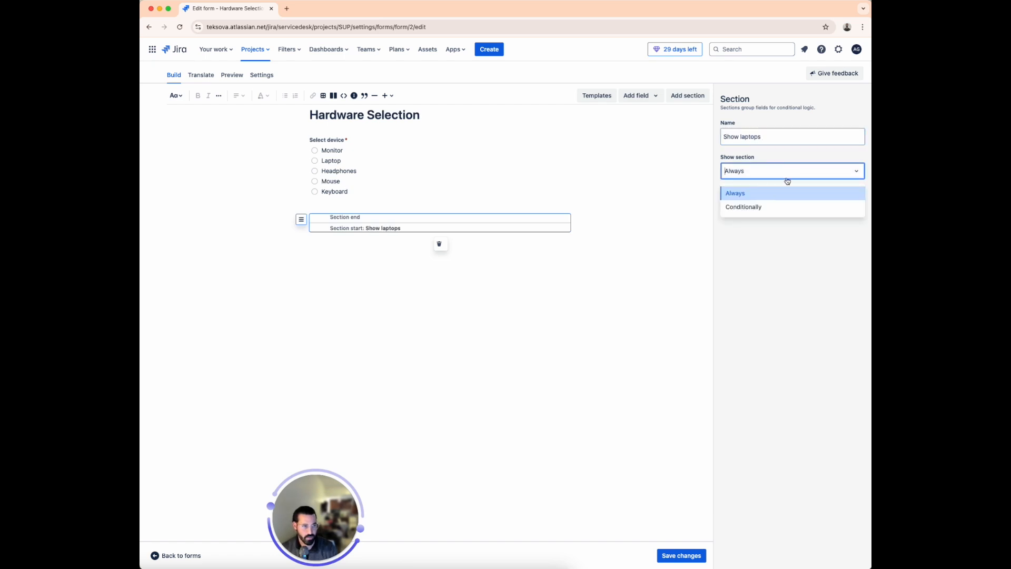
pyautogui.click(779, 208)
pyautogui.click(769, 214)
pyautogui.click(763, 234)
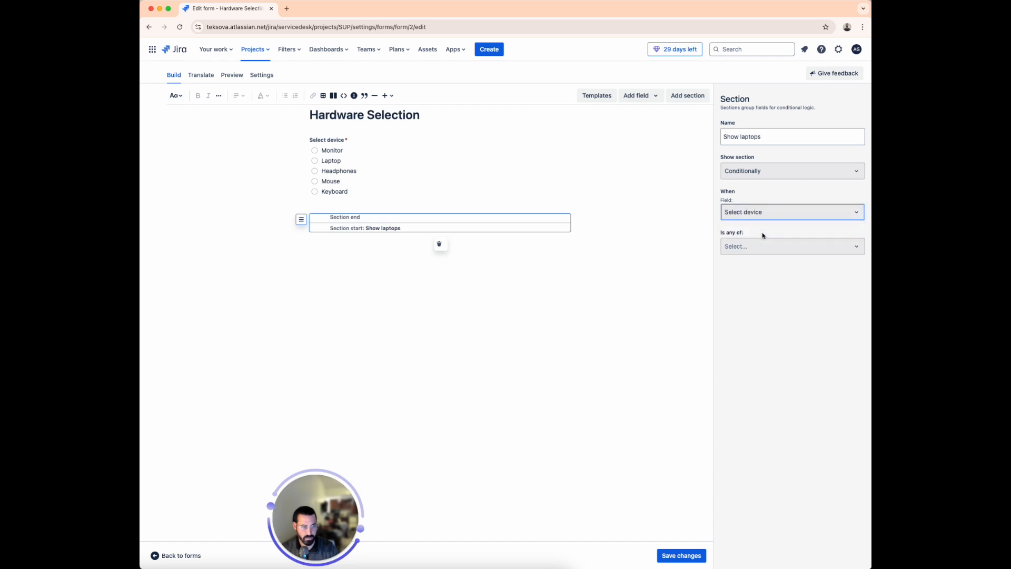
pyautogui.click(762, 246)
pyautogui.click(745, 280)
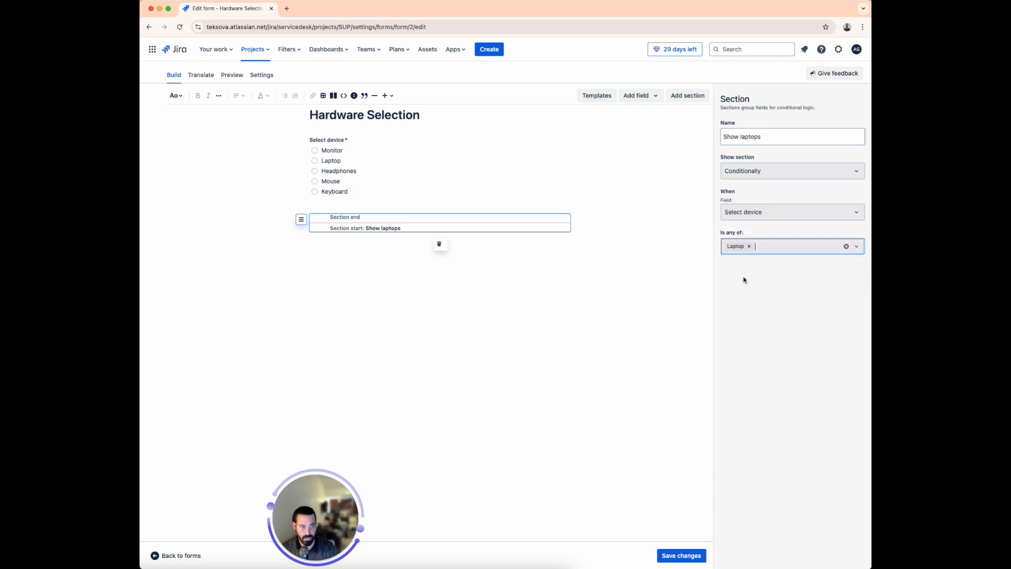
# - Add an Assets object/s field with the display name "Laptops" inside the Show laptops section
pyautogui.click(549, 258)
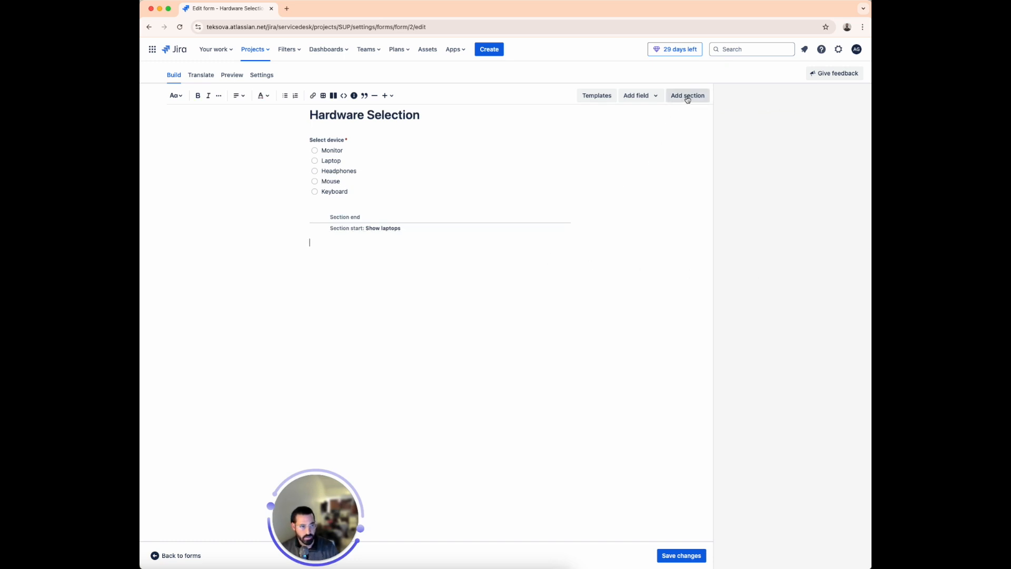
pyautogui.click(652, 98)
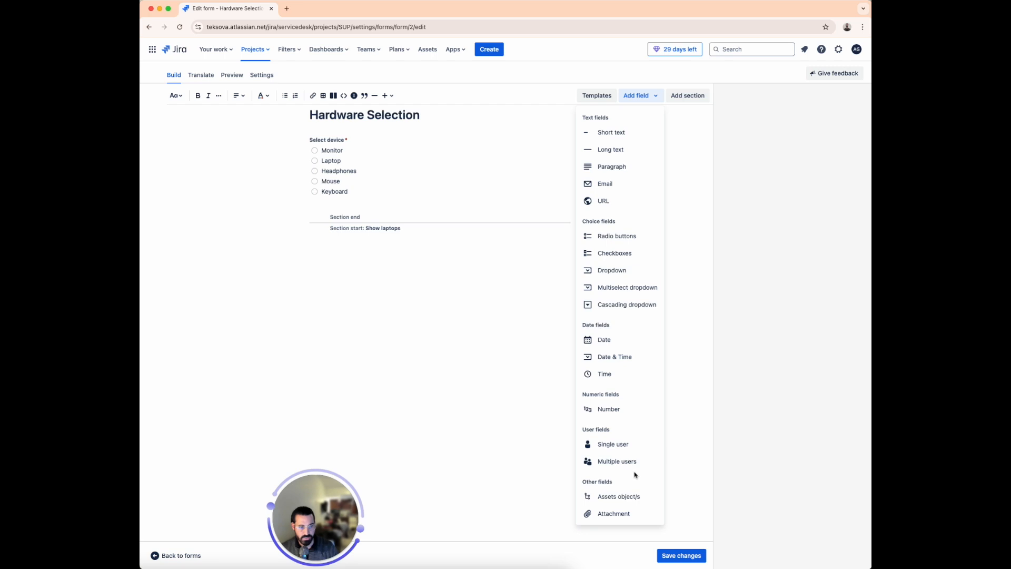
pyautogui.click(628, 500)
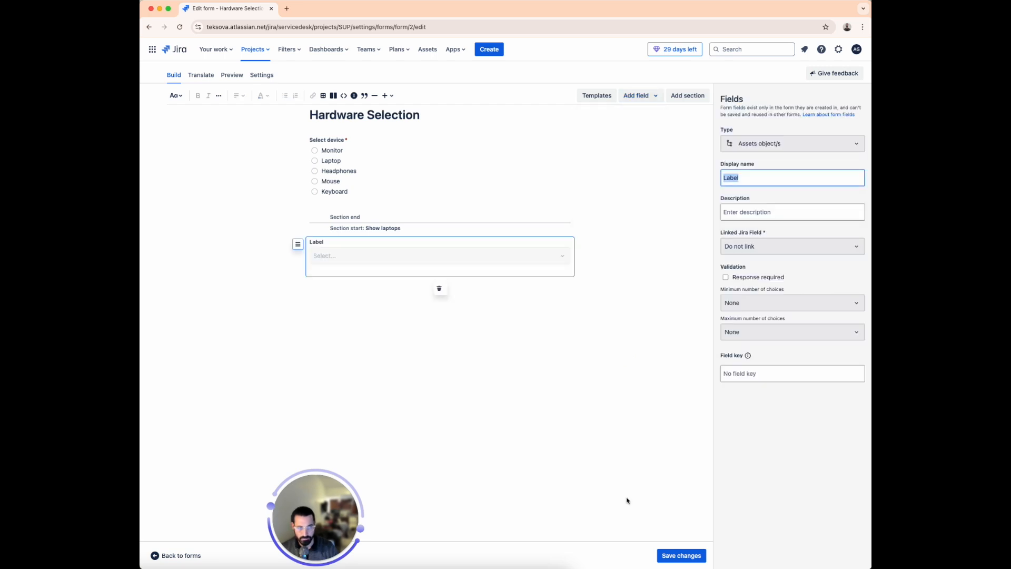
pyautogui.write('Laptops')
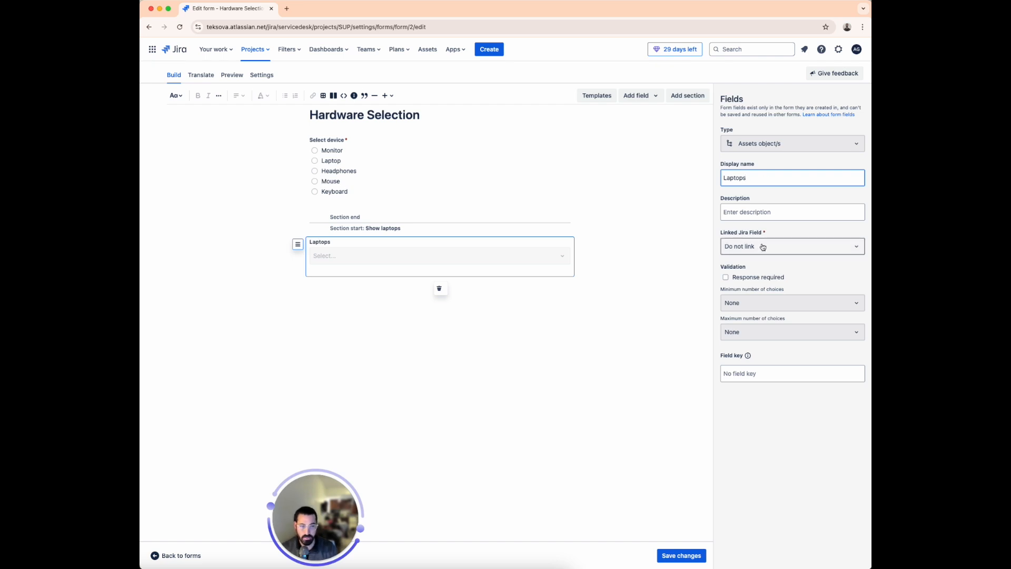
# - Link the new Assets field to the Laptops Jira field with a required response, and save the form
pyautogui.click(761, 248)
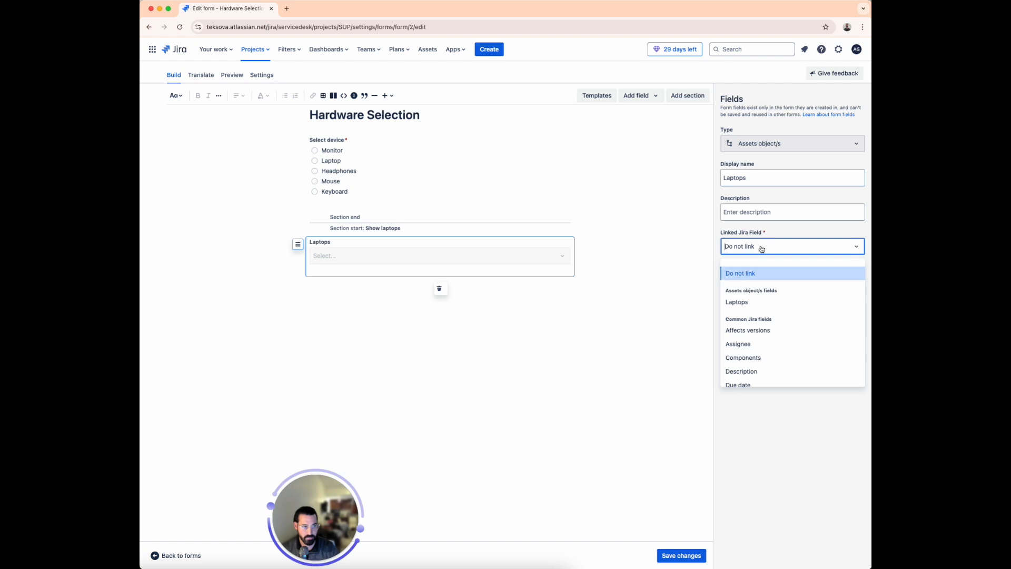
pyautogui.write('laptop')
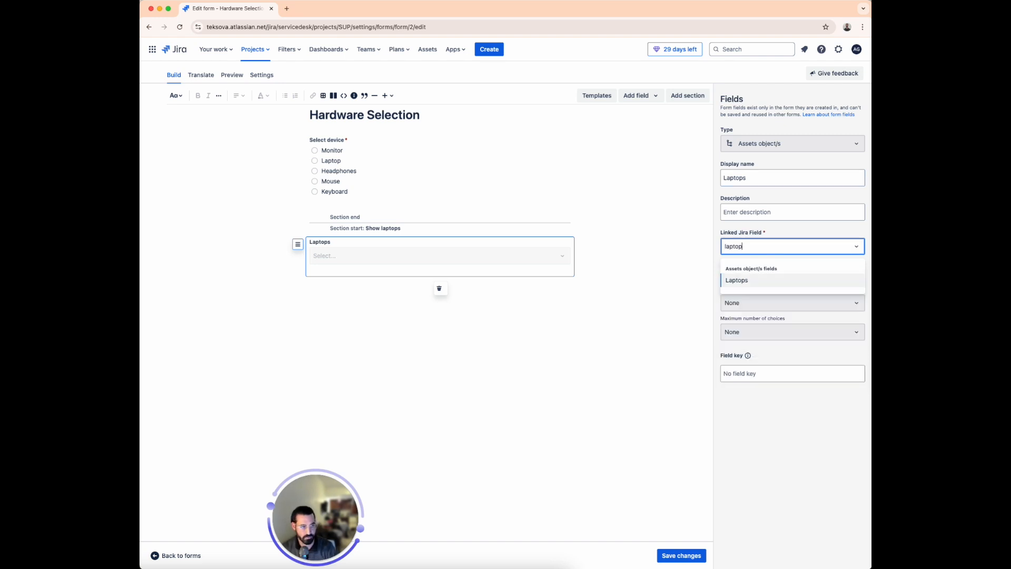
pyautogui.click(755, 283)
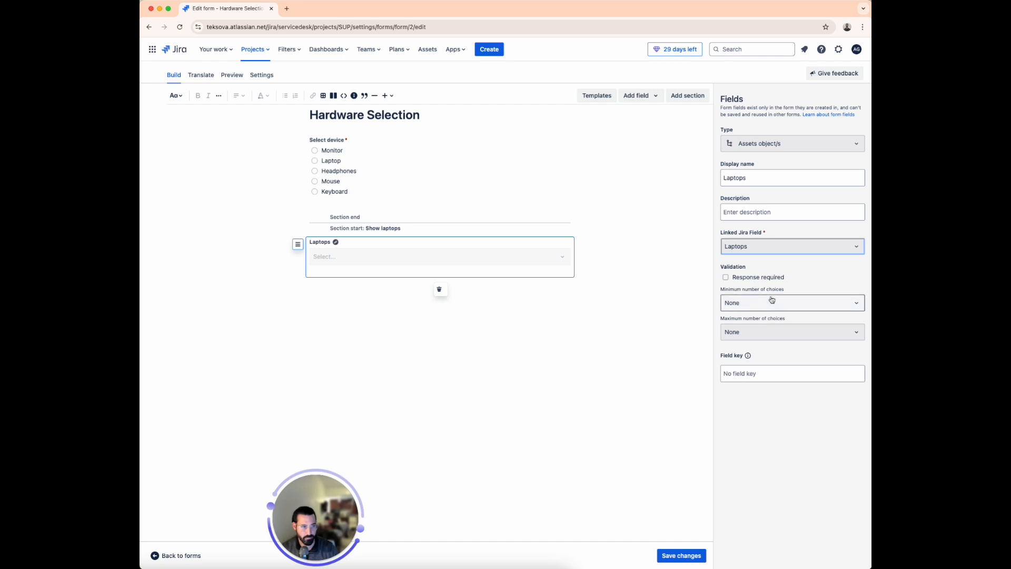
pyautogui.click(726, 277)
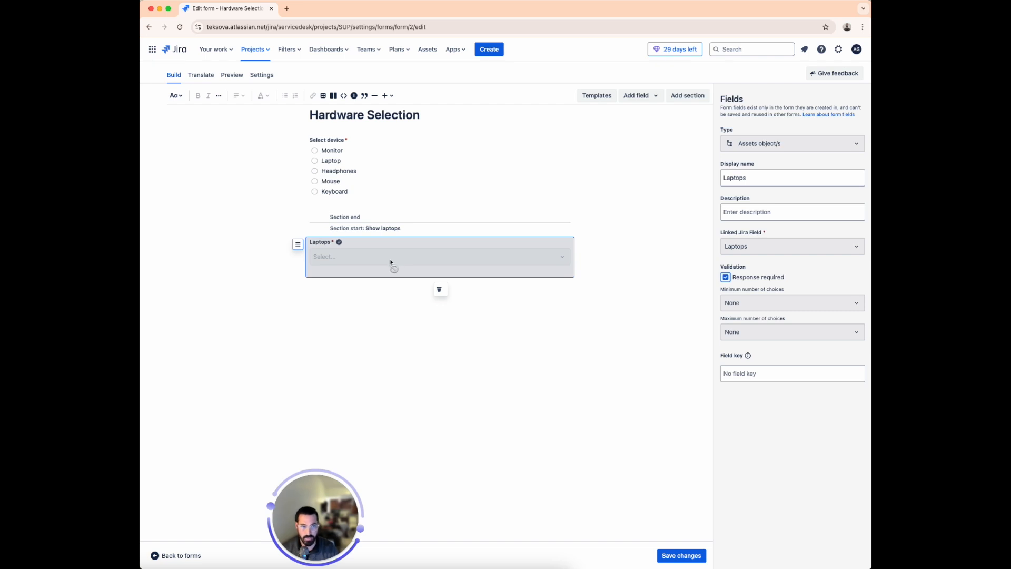
pyautogui.click(682, 555)
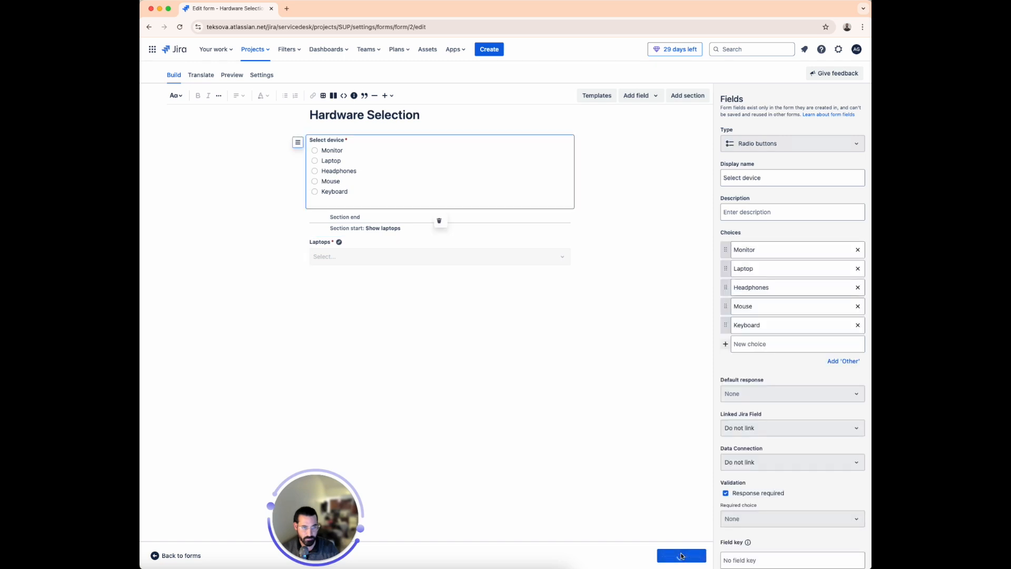
# - Preview the form with Laptop selected as the device and check the options offered in the Laptops field
pyautogui.click(231, 77)
pyautogui.click(403, 120)
pyautogui.click(436, 183)
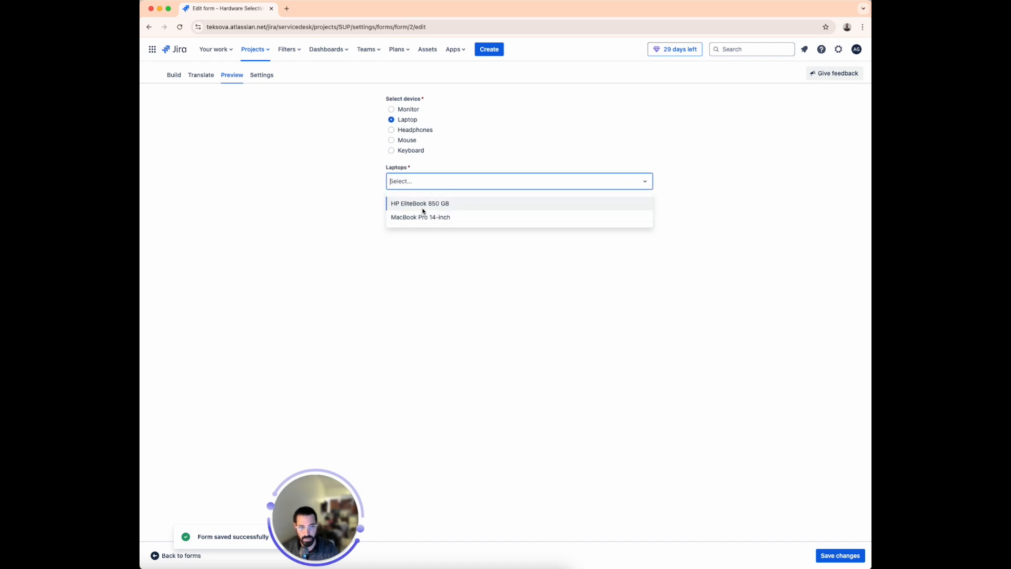
pyautogui.click(347, 177)
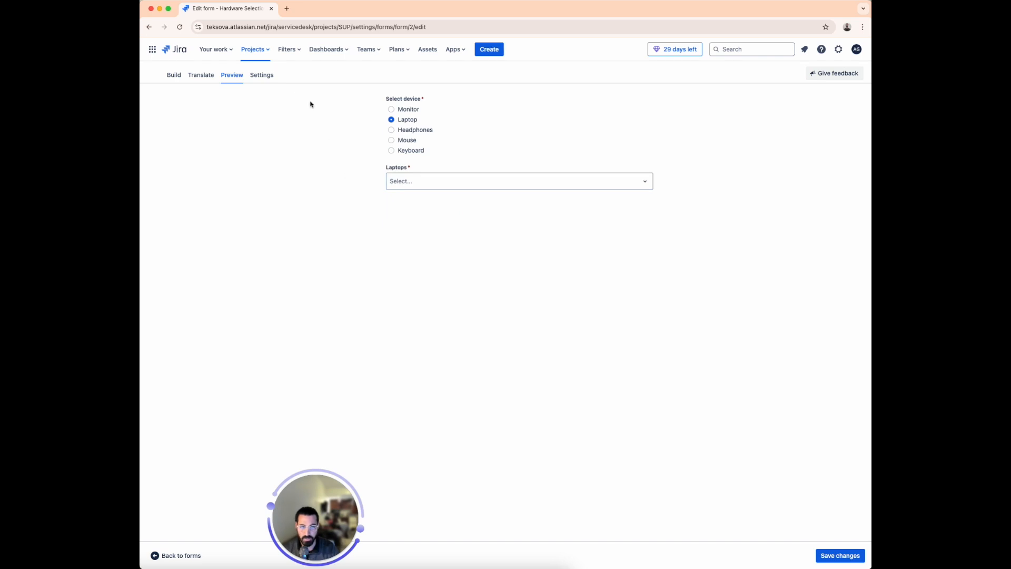
# - Attach the form to the Request new hardware request type in the form settings and save the changes
pyautogui.click(266, 78)
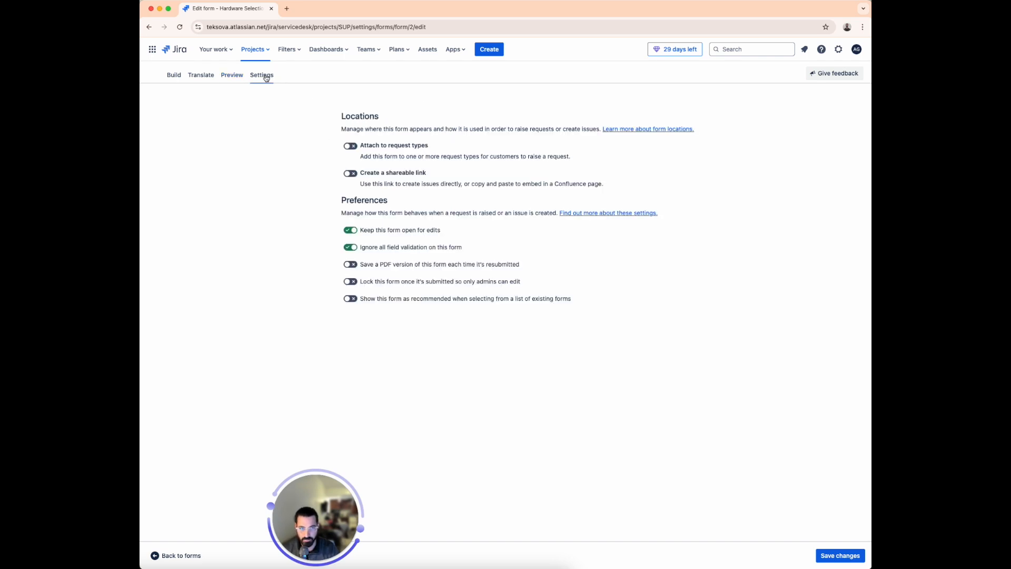
pyautogui.click(351, 147)
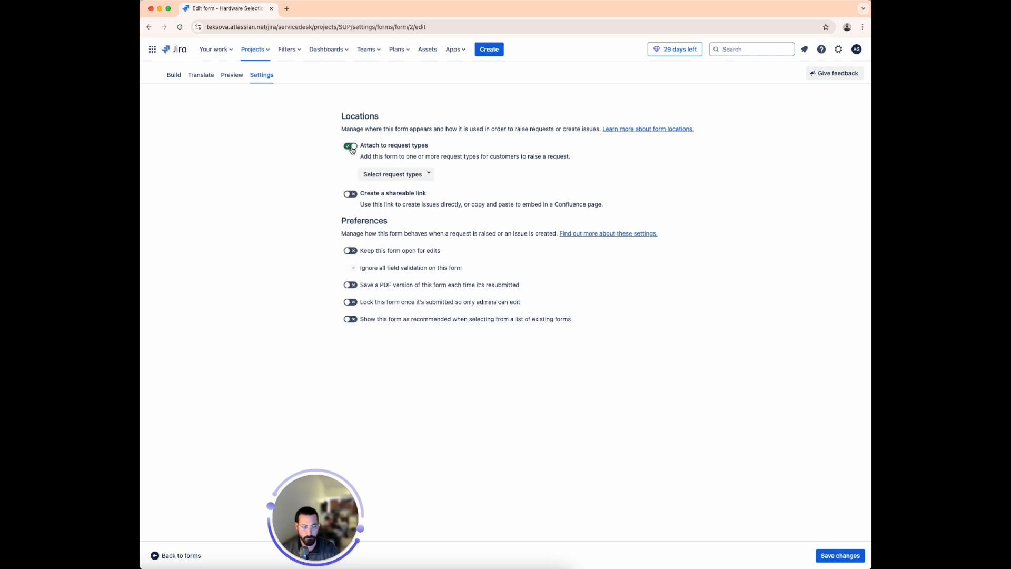
pyautogui.click(416, 175)
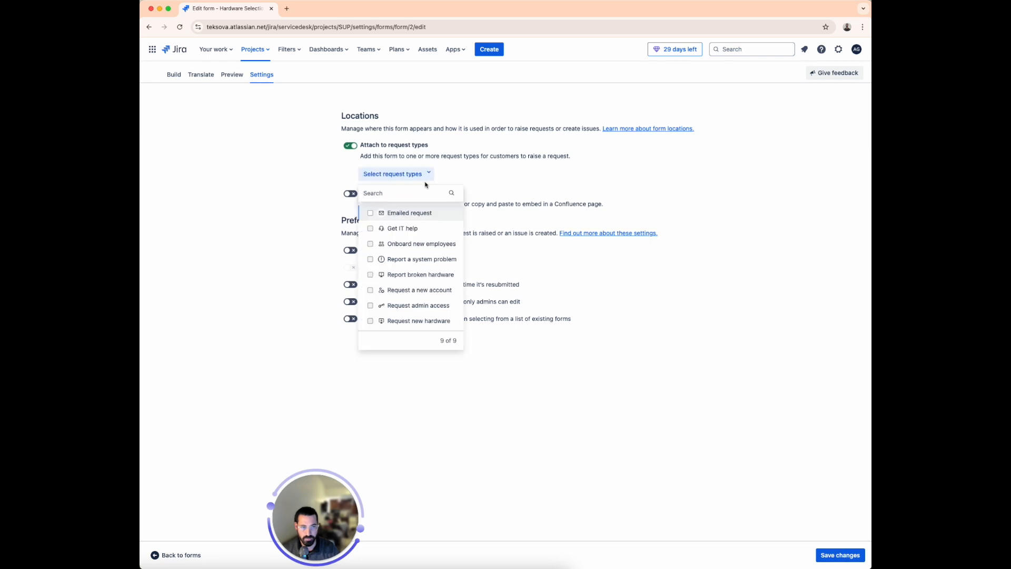
pyautogui.scroll(-1, 421, 216)
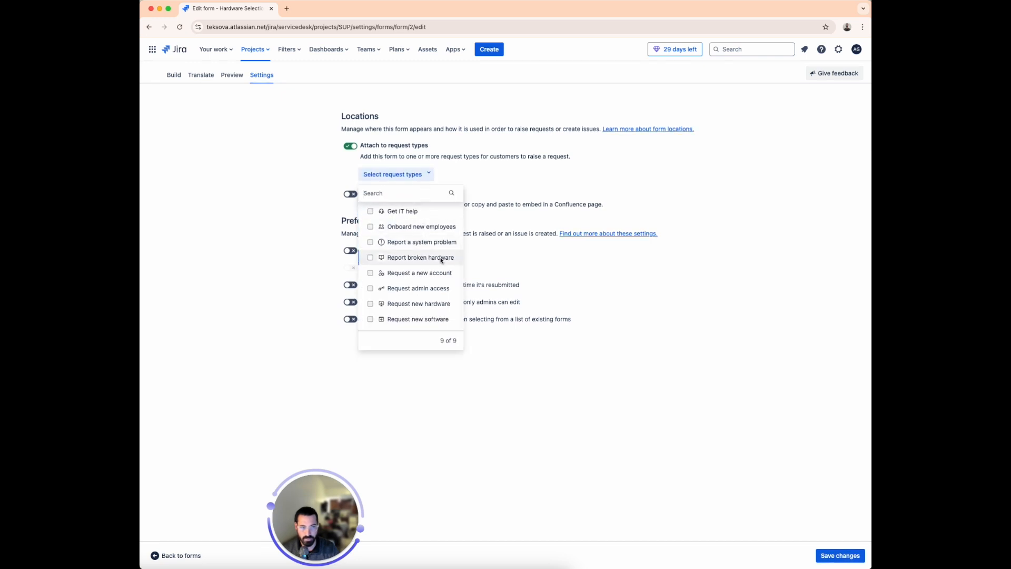
pyautogui.click(371, 305)
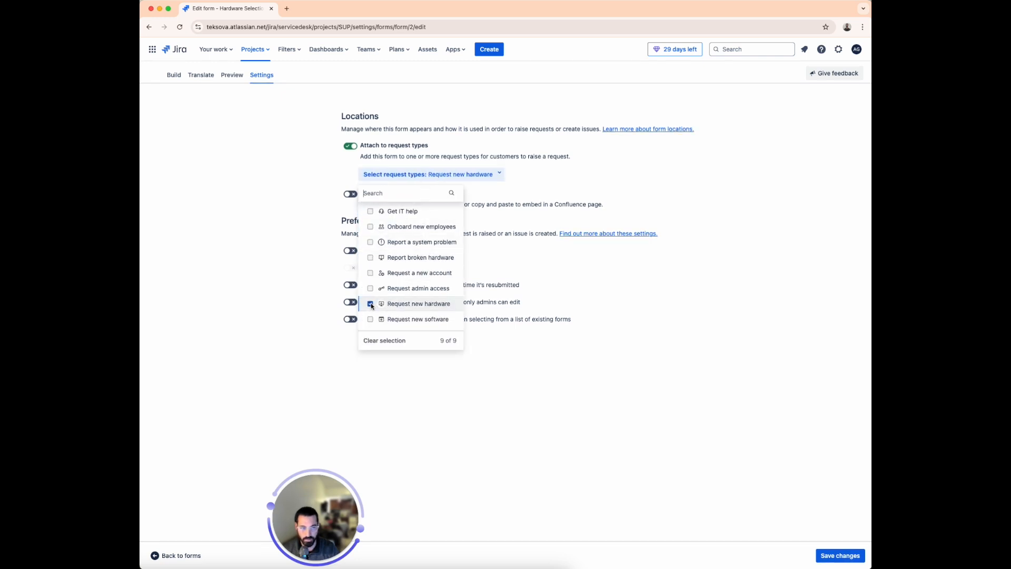
pyautogui.click(651, 301)
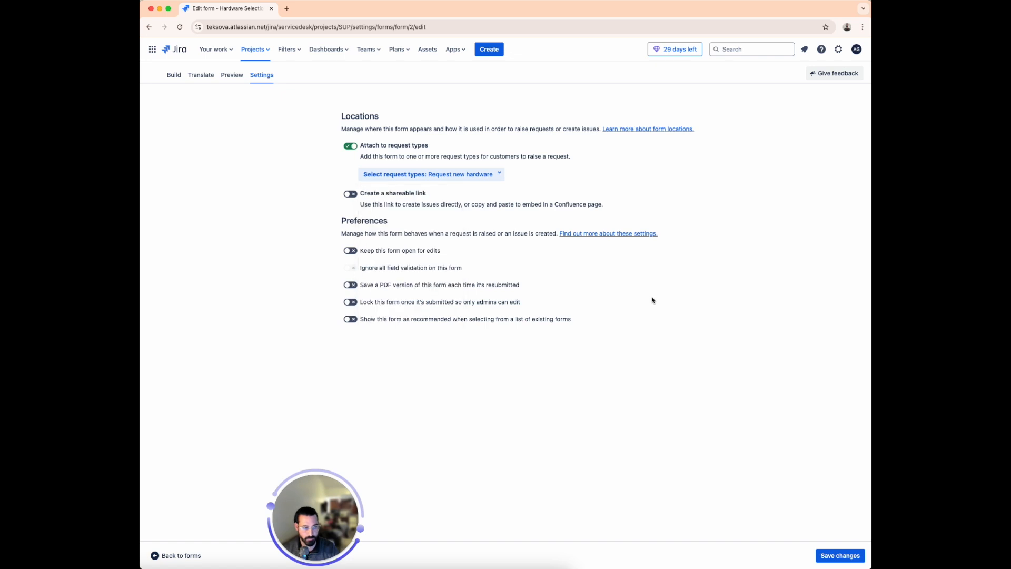
pyautogui.click(833, 556)
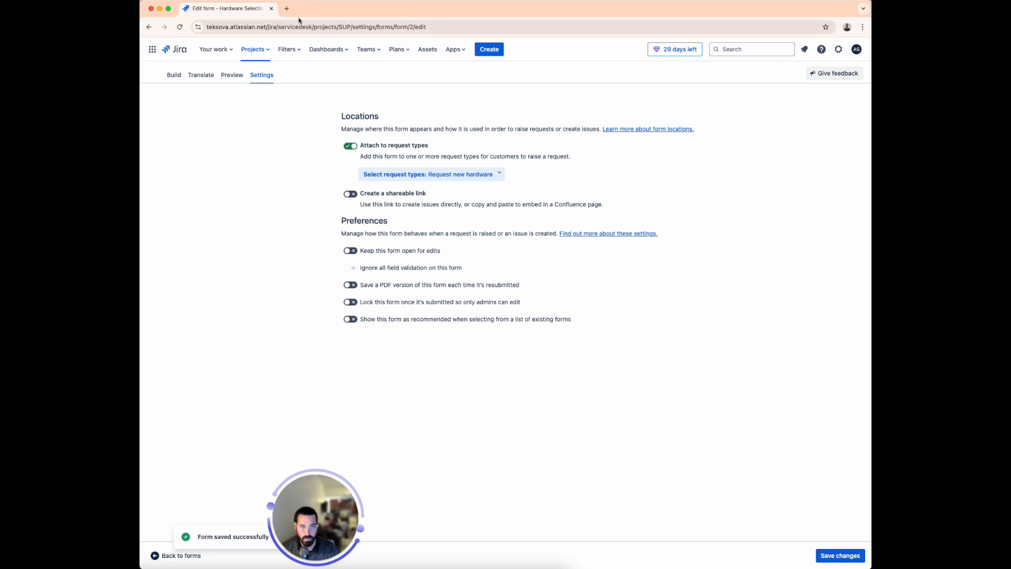
# - Go to the Support project and open its customer portal from the available channels
pyautogui.click(255, 49)
pyautogui.click(274, 88)
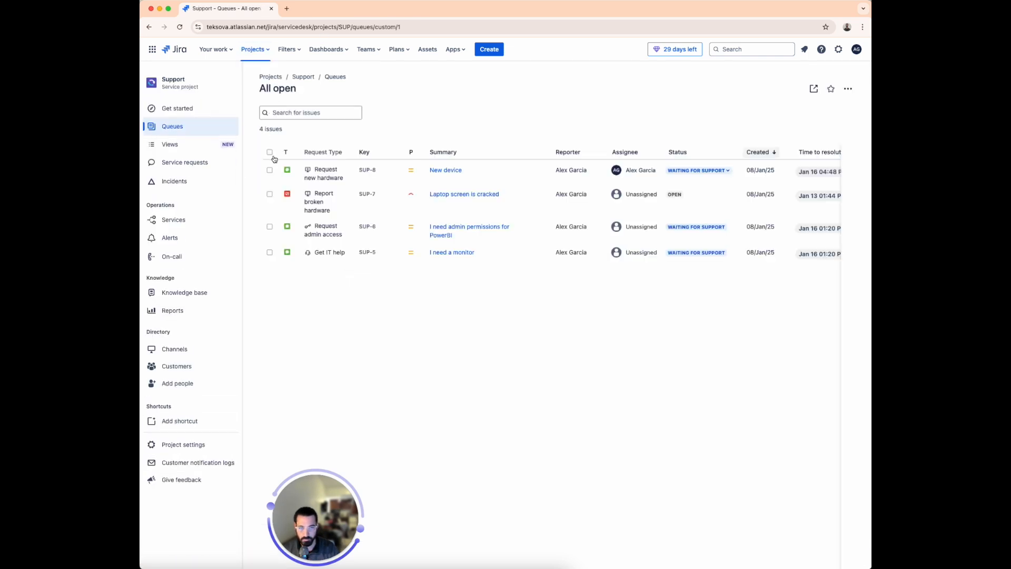
pyautogui.click(188, 350)
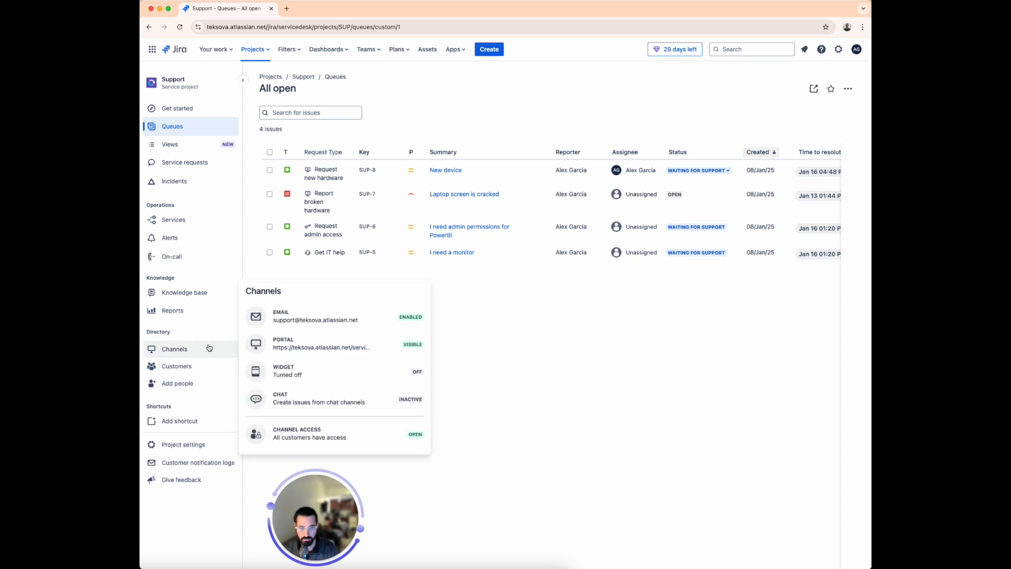
pyautogui.click(405, 345)
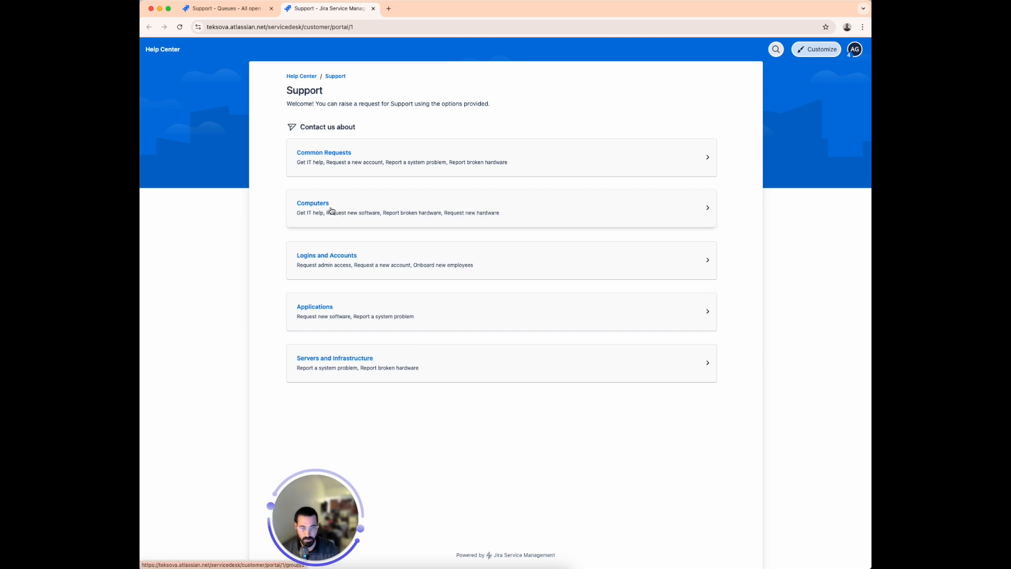
# - Fill in a Request new hardware request under Computers, choosing Laptop as the device and MacBook Pro 14-inch as the laptop
pyautogui.click(332, 210)
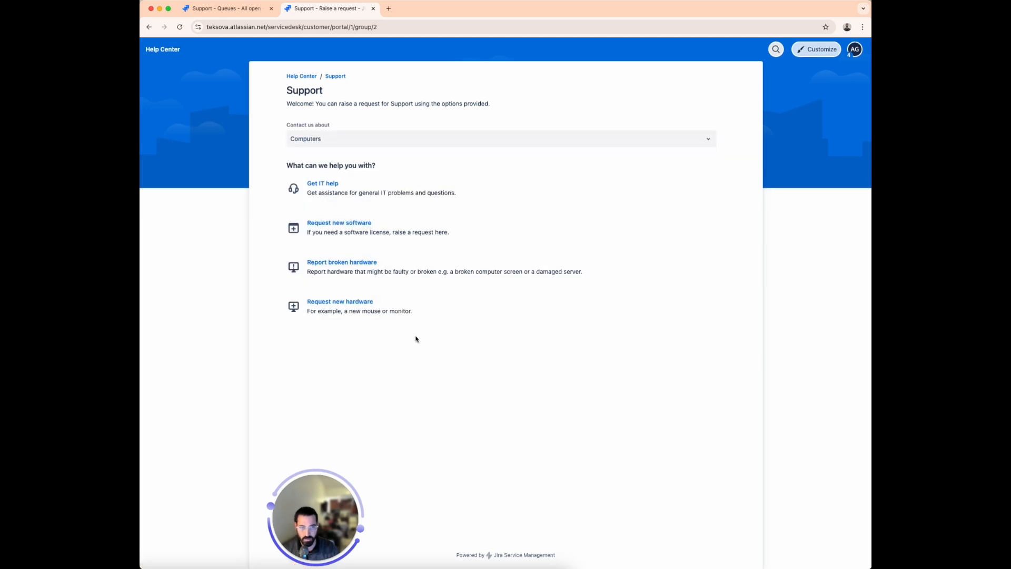
pyautogui.click(355, 306)
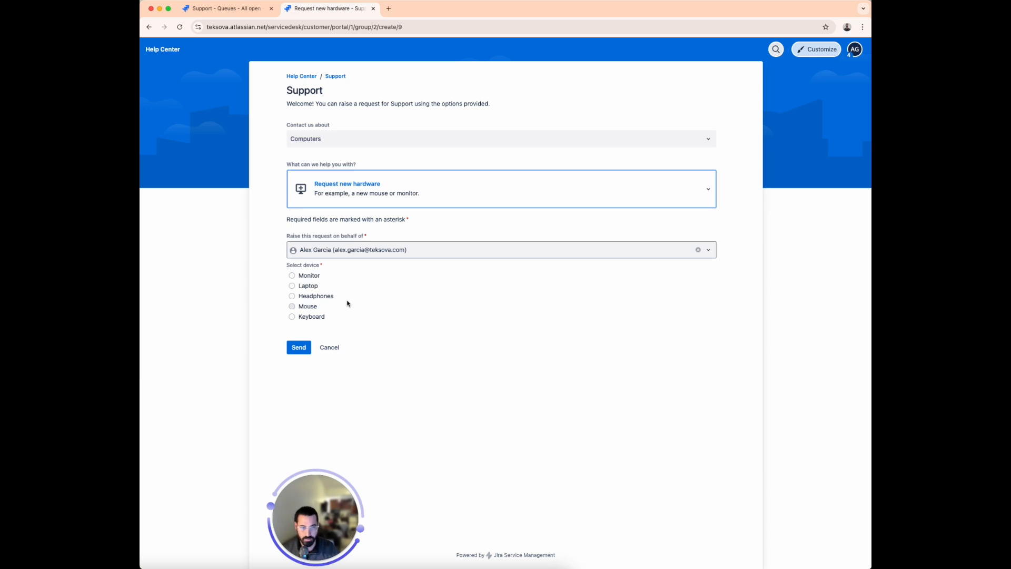
pyautogui.click(311, 287)
pyautogui.click(348, 353)
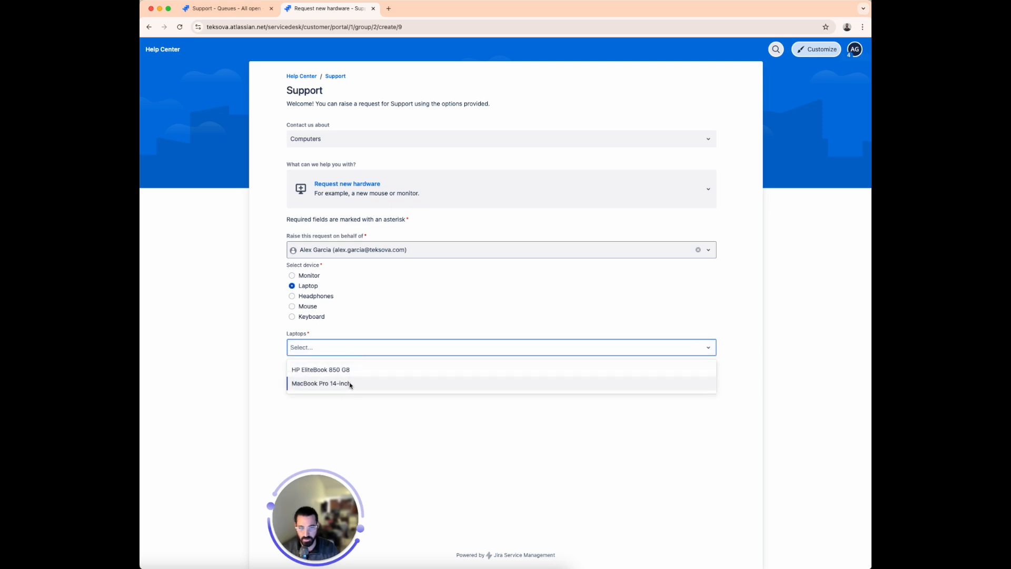
pyautogui.click(351, 384)
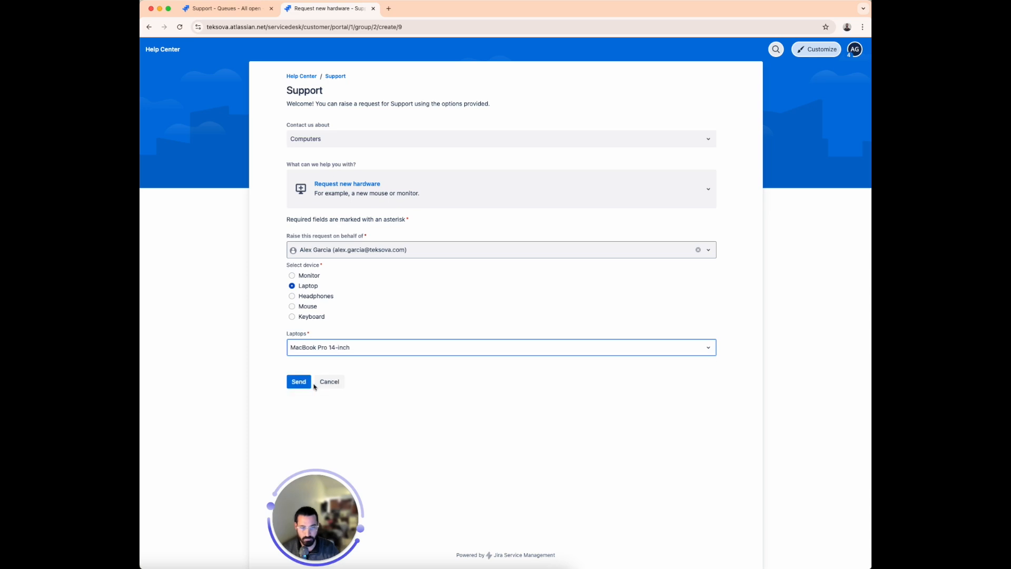